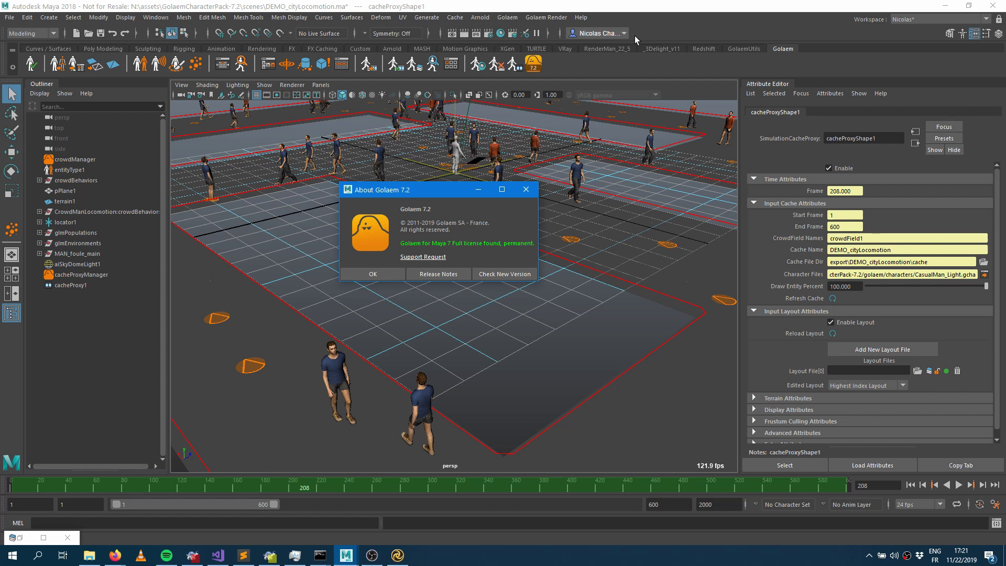
Step: Dismiss the Golaem About window, play the crowd animation, and stop it at frame 170
left_click(372, 274)
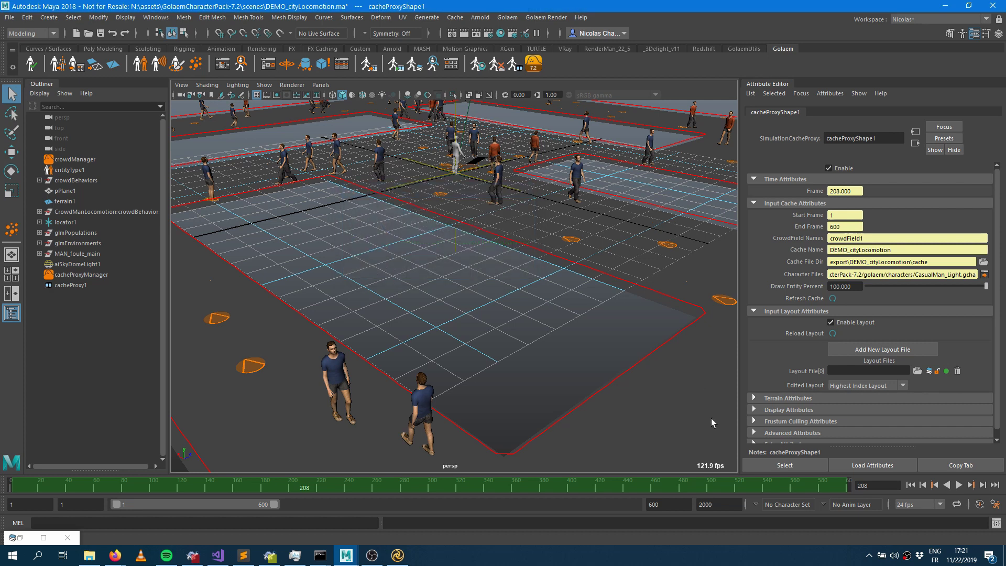
key("alt+v")
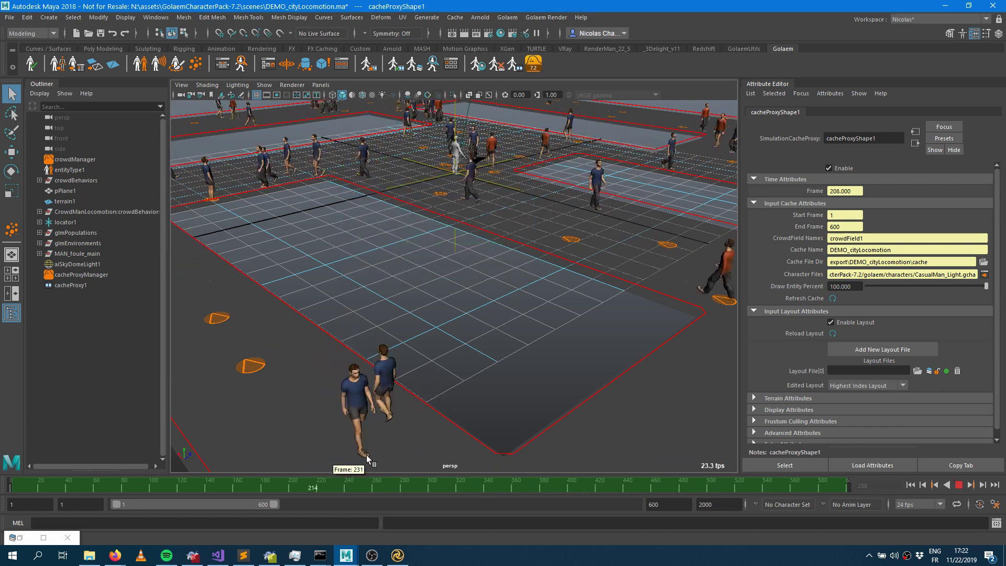
left_click_drag(637, 447, 228, 464)
key("alt+v")
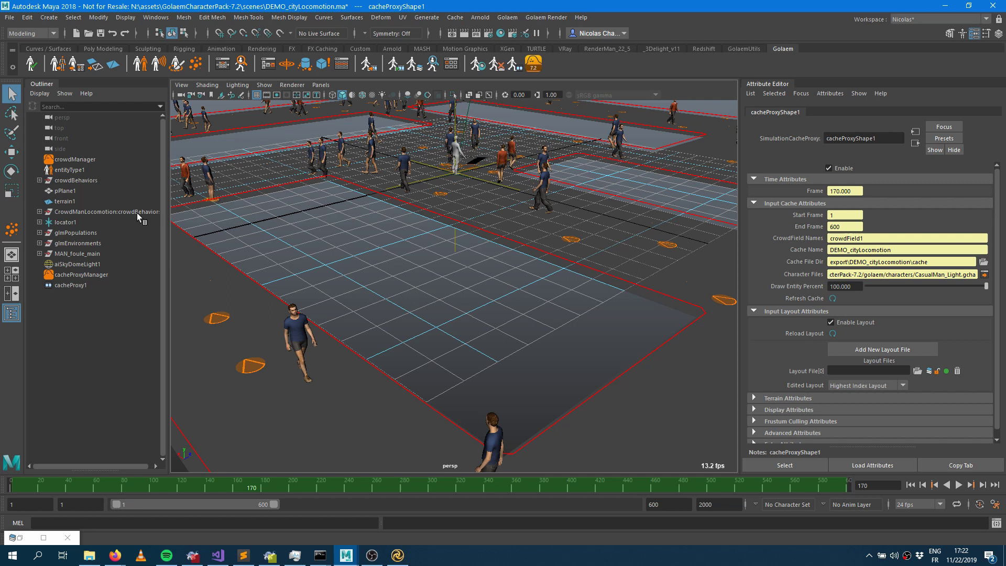
Step: Select cacheProxy1, show its cache attributes, open the Simulation Exporter, and bring up File Explorer
left_click(74, 287)
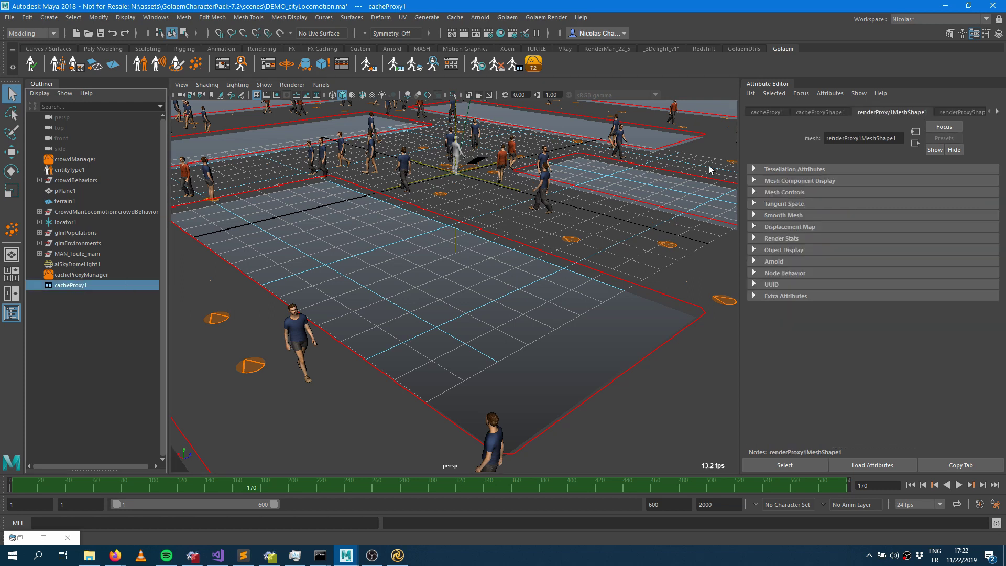
left_click(809, 112)
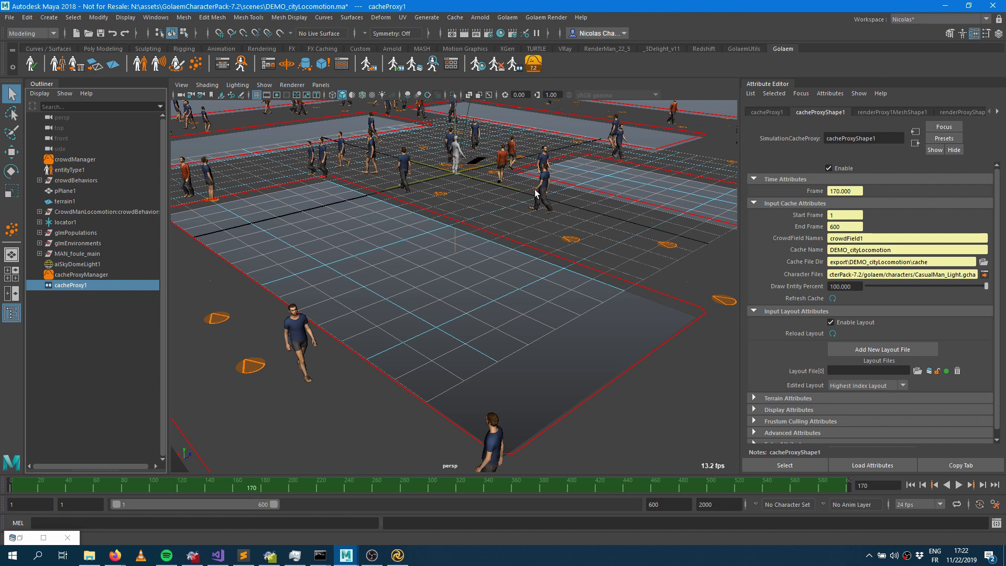
right_click_drag(529, 210, 451, 242, "alt")
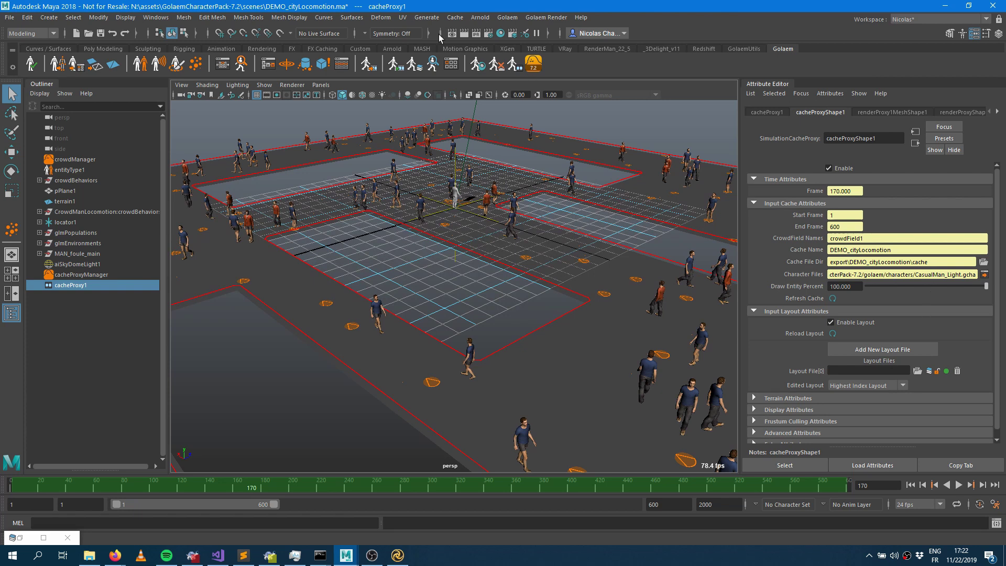
left_click(370, 64)
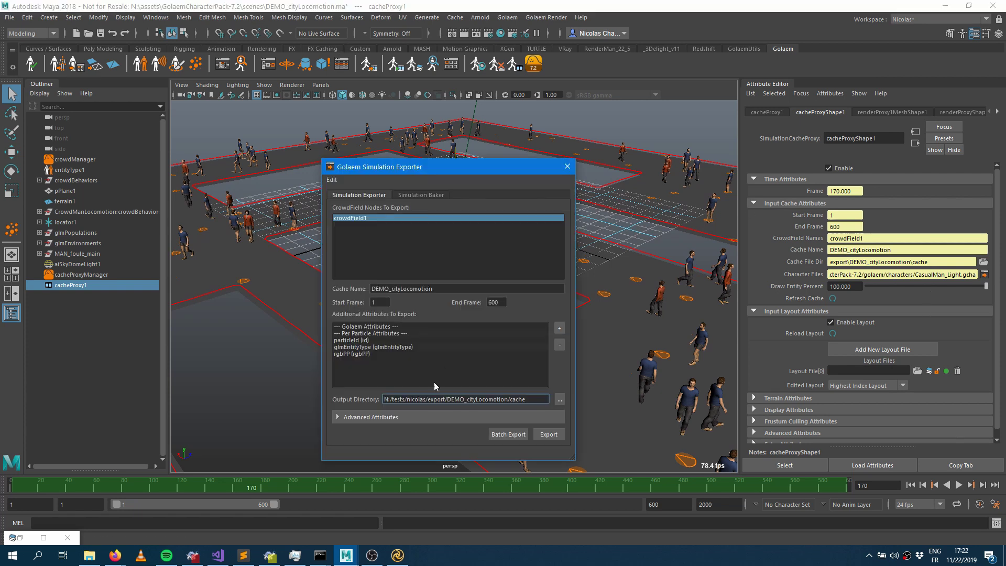
left_click(88, 558)
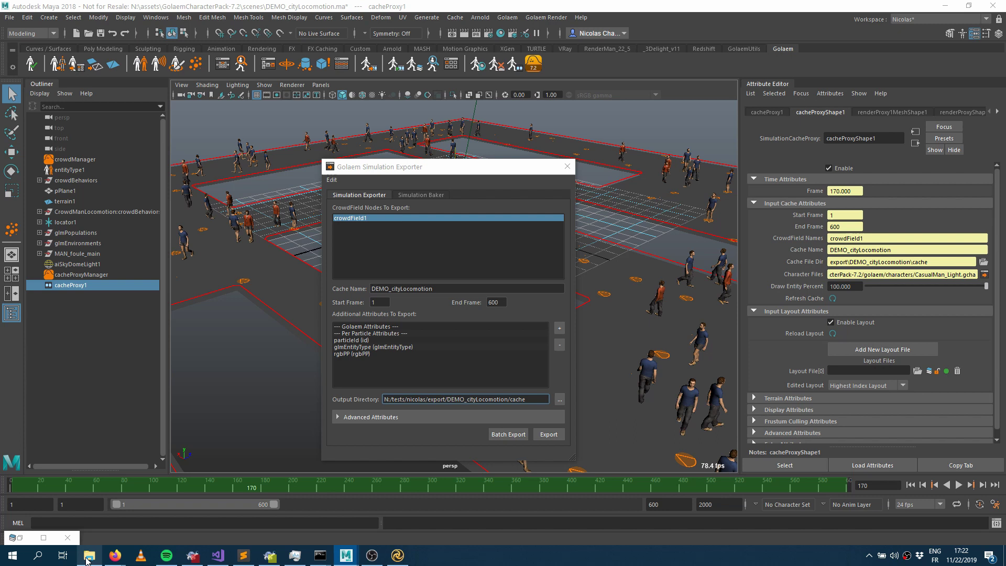
Step: Browse the DEMO_cityLocomotion cache folder to DEMO_cityLocomotion.gscb, then minimize File Explorer
left_click(523, 160)
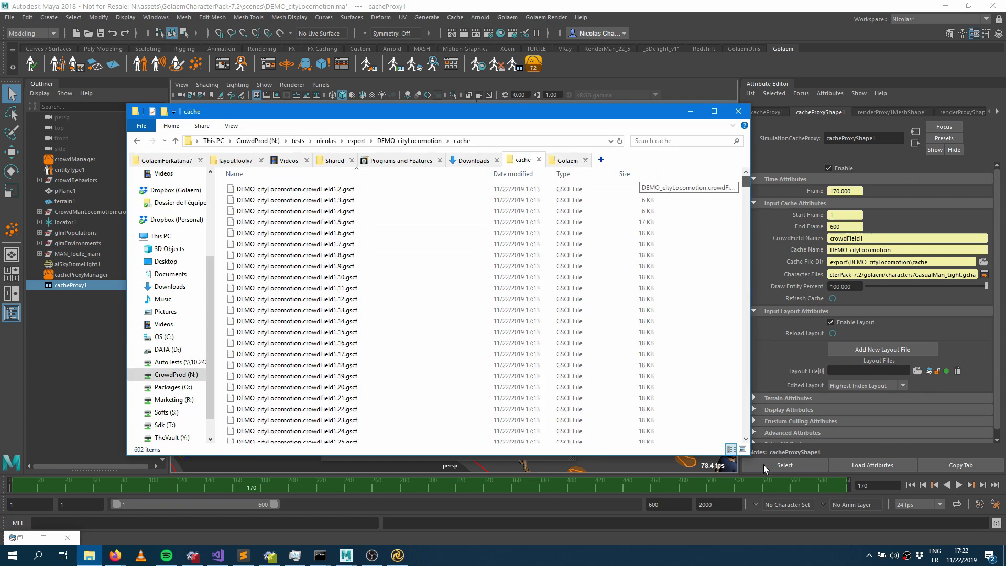
left_click_drag(745, 182, 755, 439)
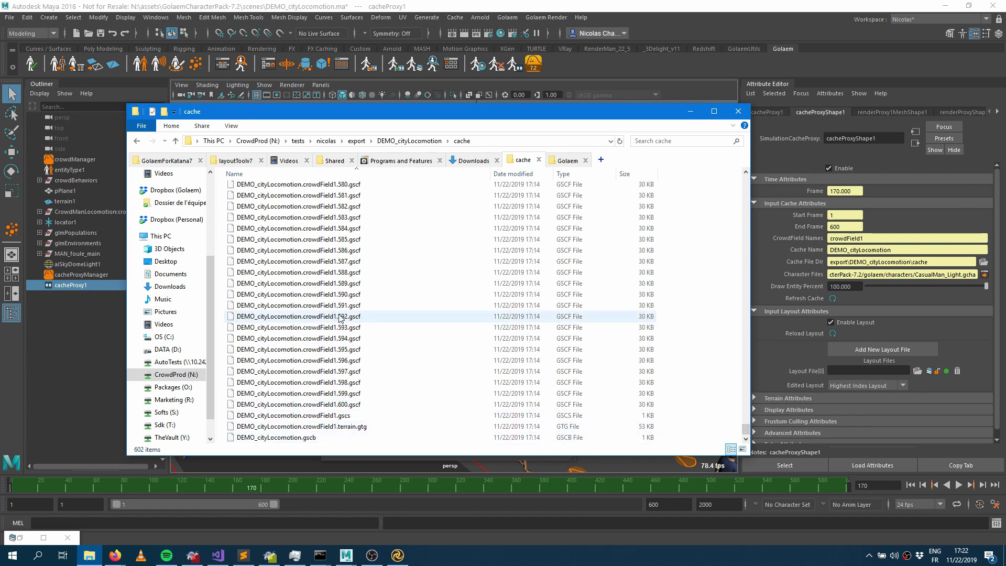
left_click(296, 438)
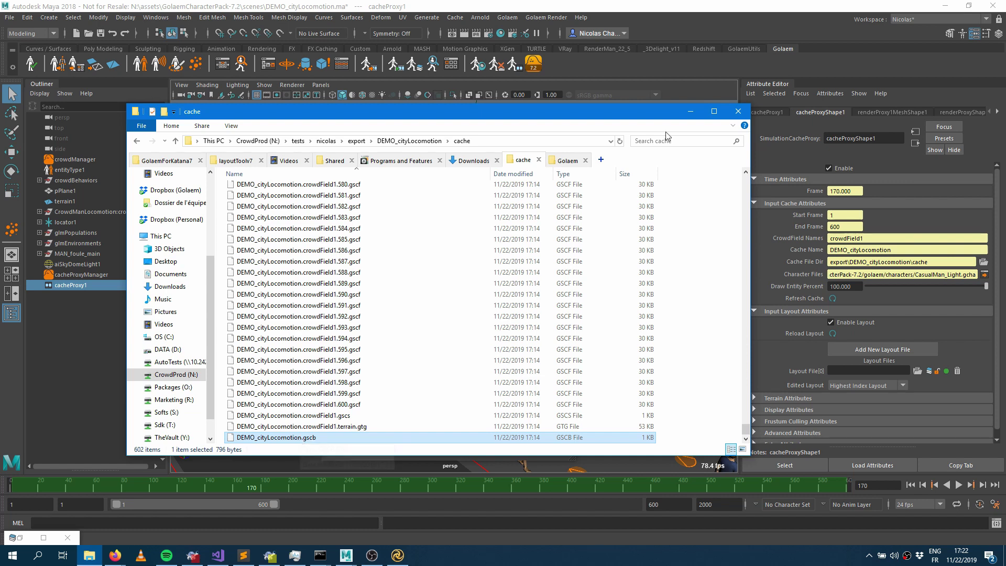
left_click(691, 111)
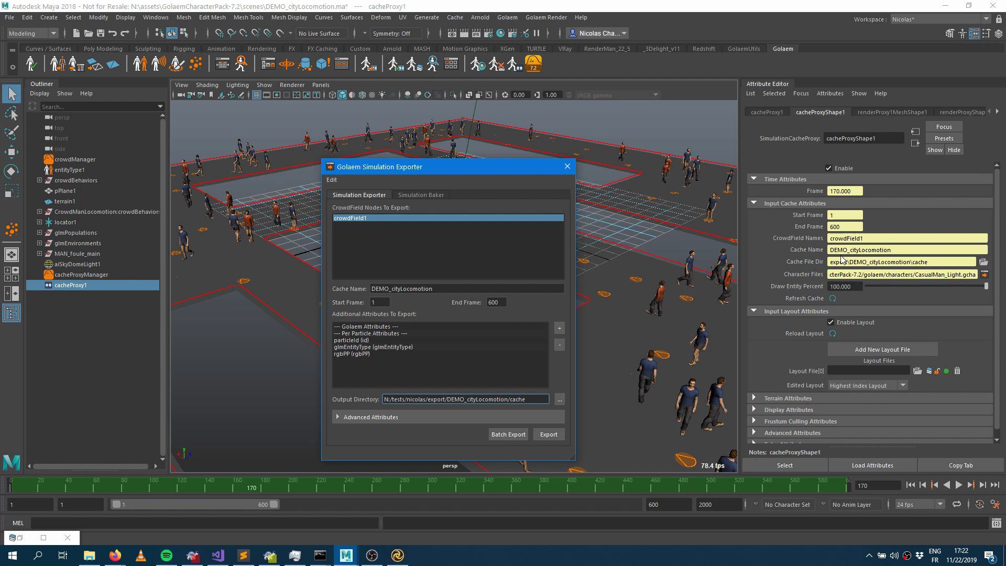
Step: Review and set aside the Simulation Cache Library, close the Simulation Exporter, and pan the crowd view
left_click(451, 64)
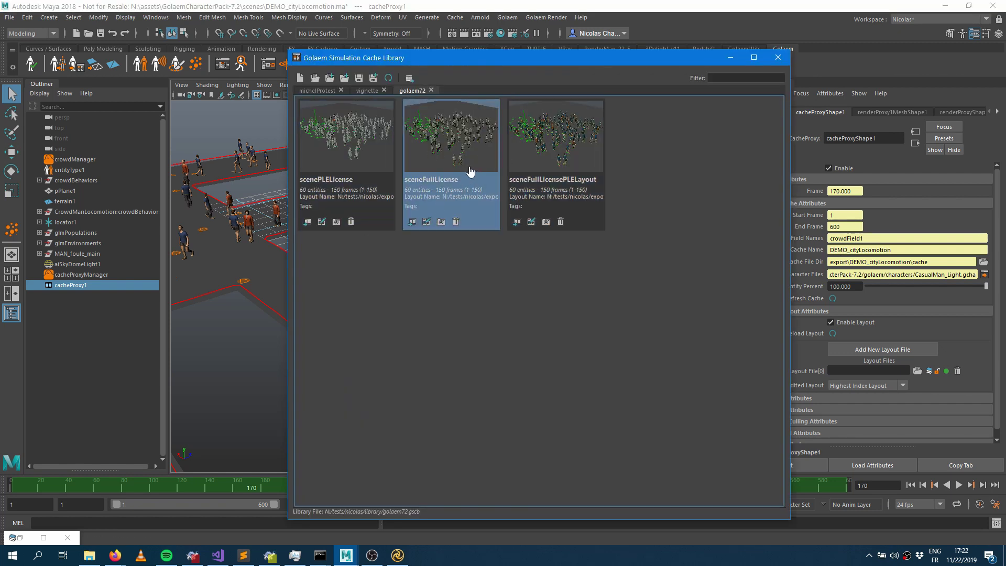
left_click(729, 57)
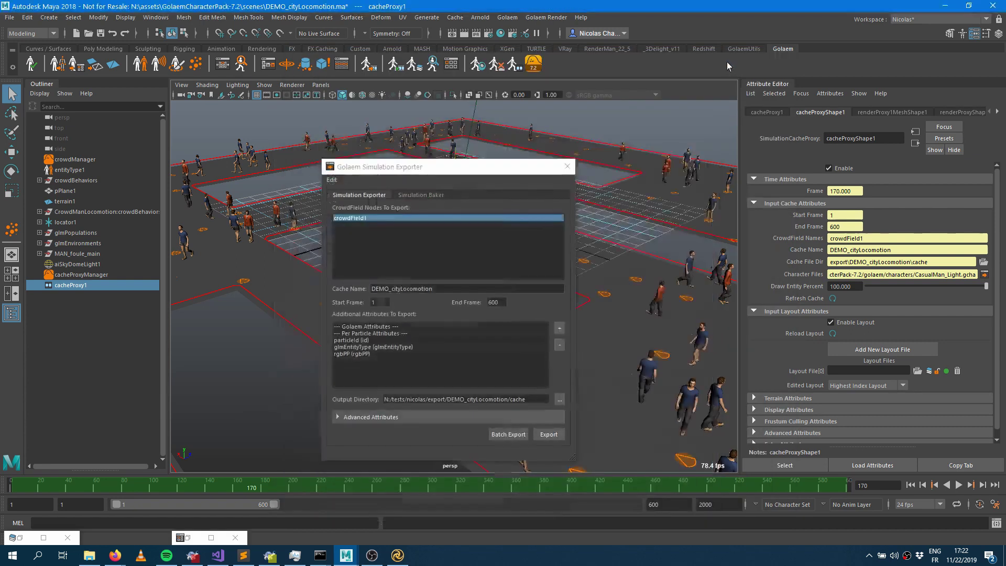
left_click(567, 167)
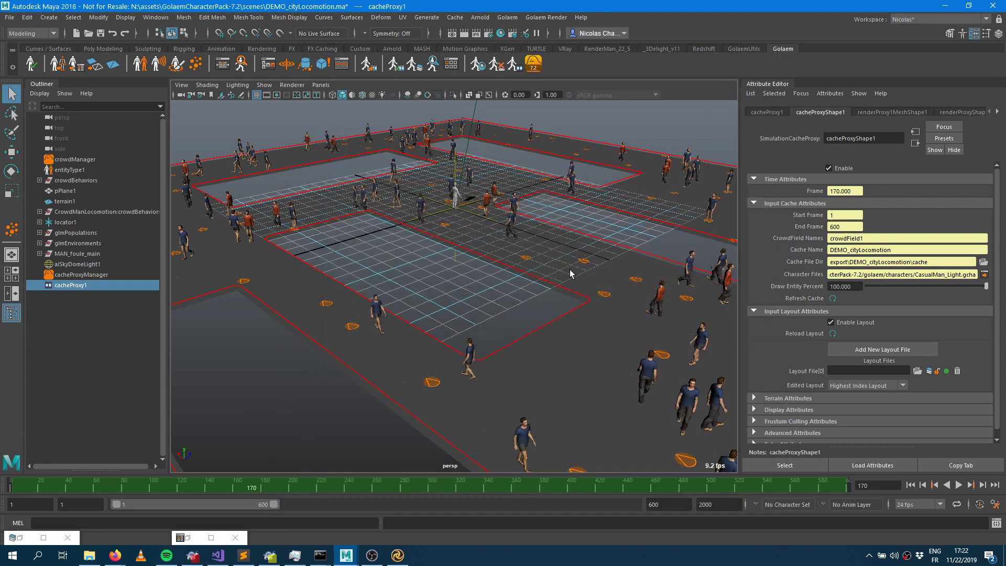
middle_click_drag(561, 265, 406, 240, "alt")
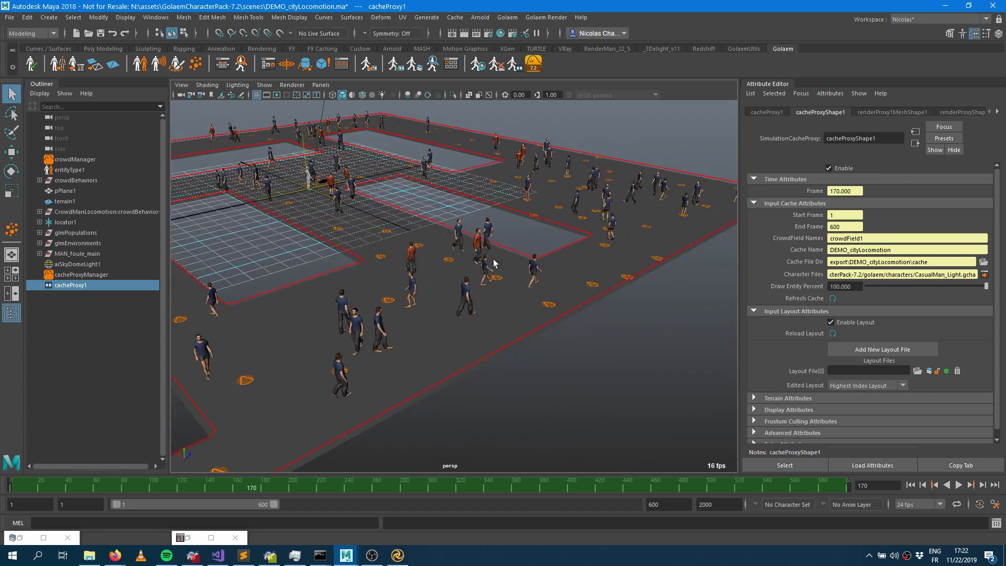
Step: In the Layout Editor, add a Selector node with Entities set to *
left_click(411, 64)
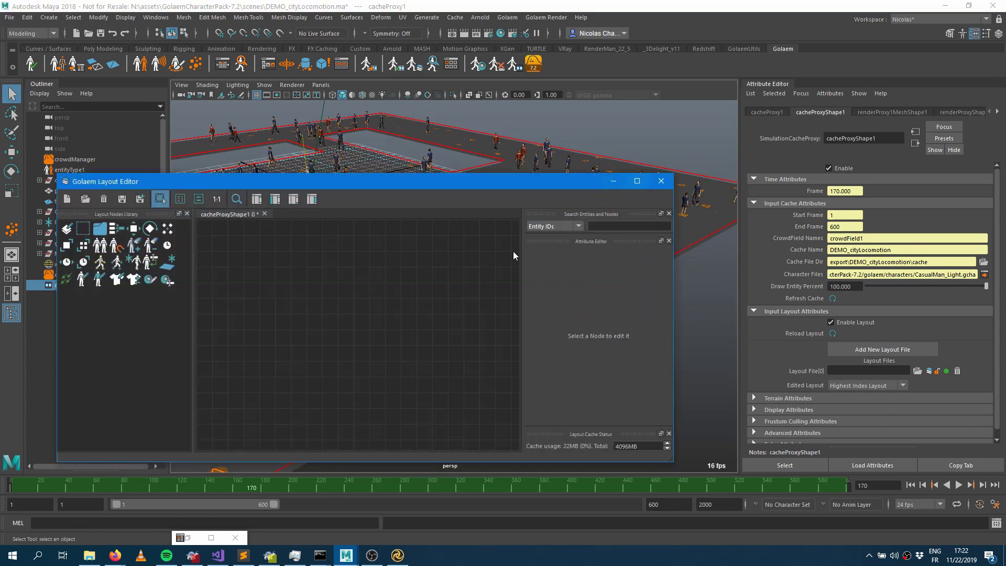
left_click_drag(85, 233, 335, 302)
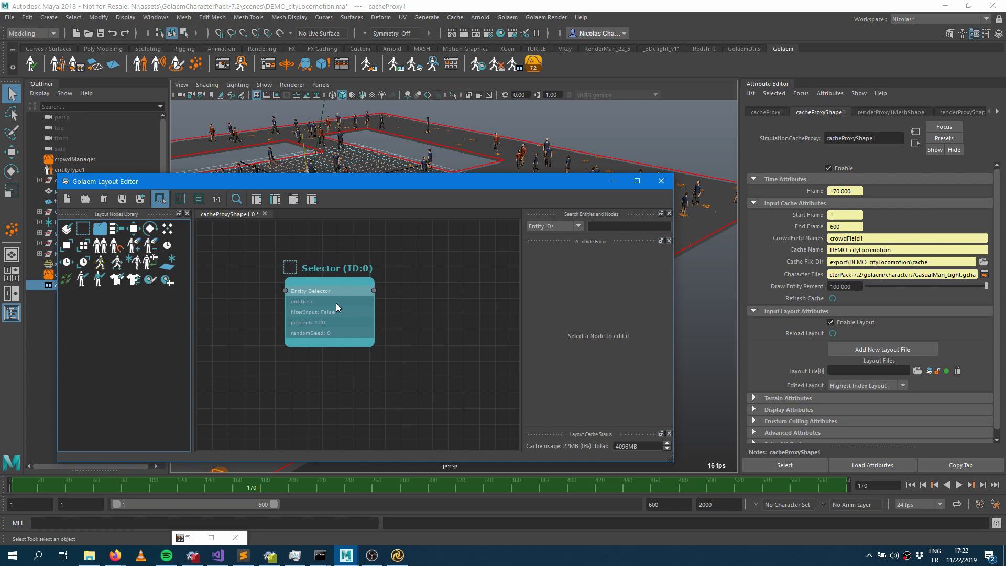
left_click(588, 298)
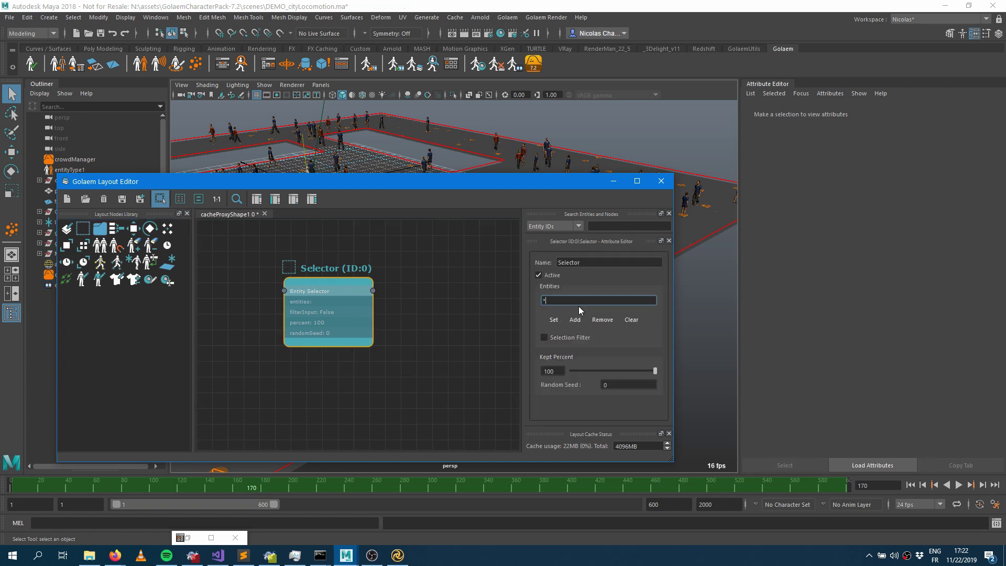
left_click(326, 313)
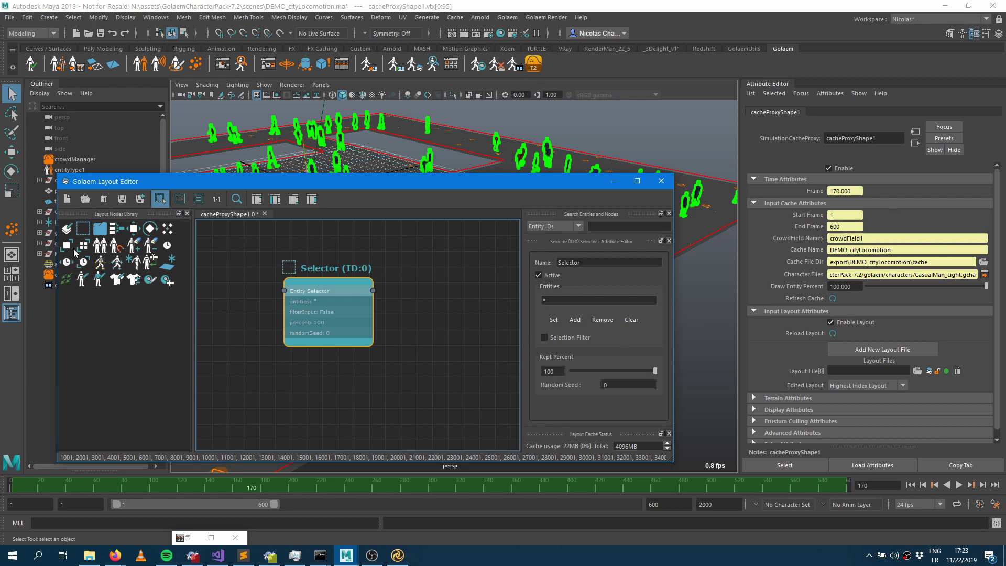
Step: Add a Scale node wired after the Selector and set its scale to 2
left_click_drag(67, 245, 422, 321)
left_click(422, 321)
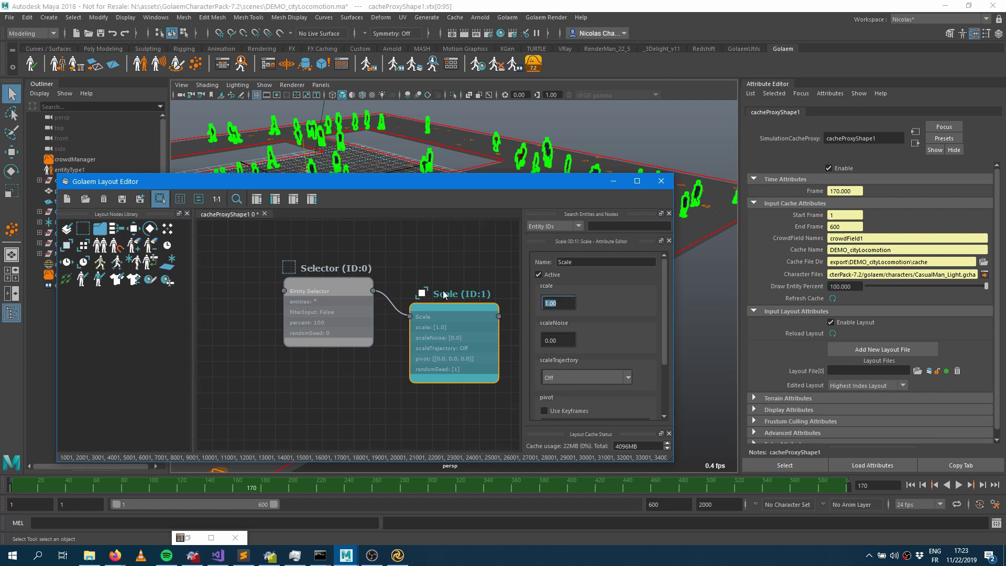
type("2")
key("Return")
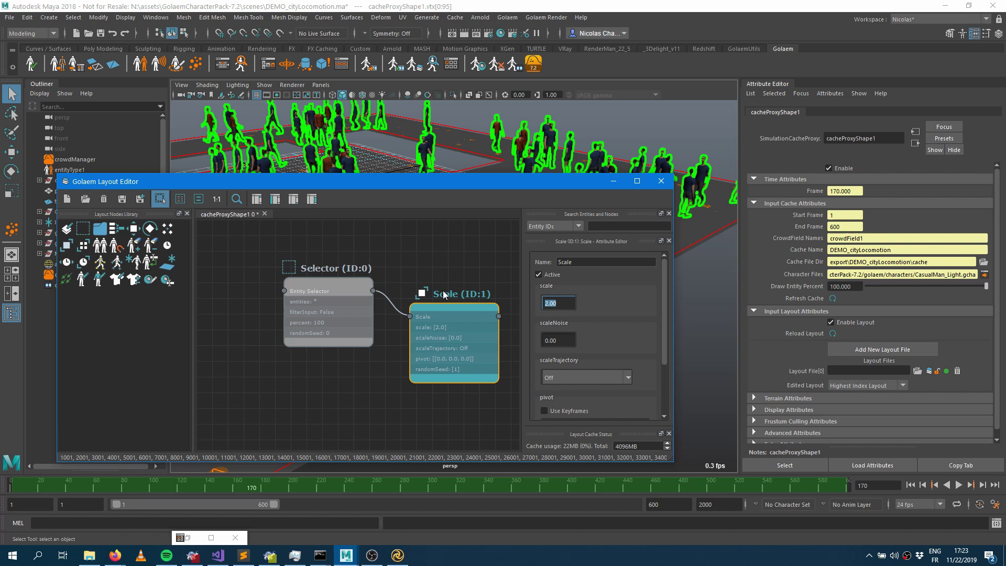
Step: Save the layout as layout.gscl in the DEMO_cityLocomotion cache folder
left_click(122, 199)
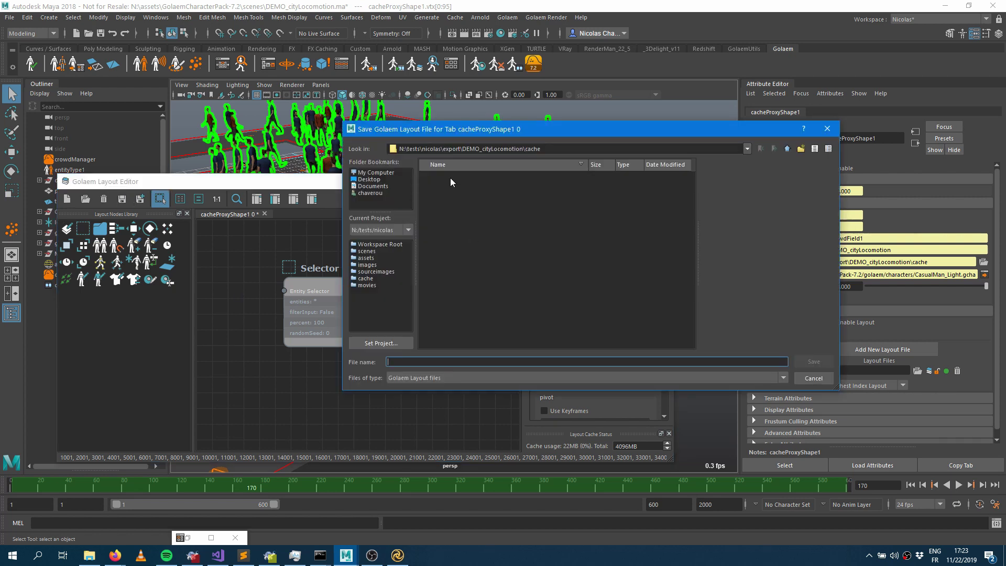
type("layout")
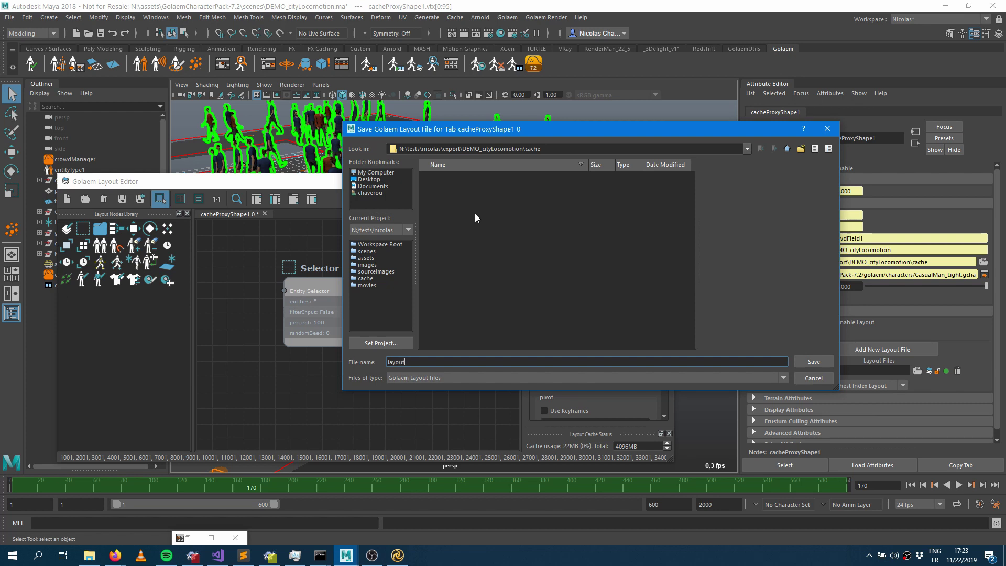
key("Return")
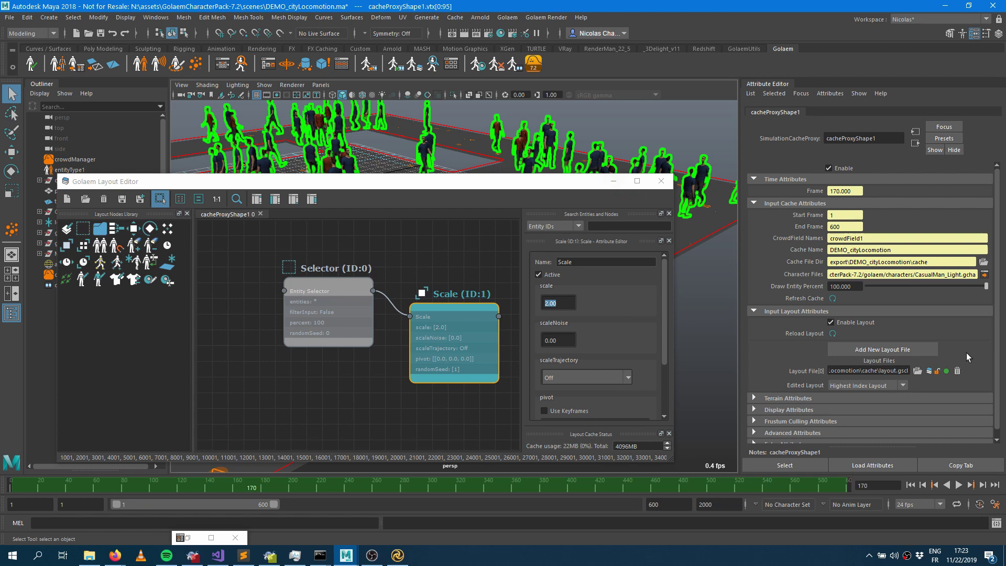
Step: Save the Maya scene with Ctrl+S, close the Layout Editor, and restore the Cache Library window
left_click(613, 182)
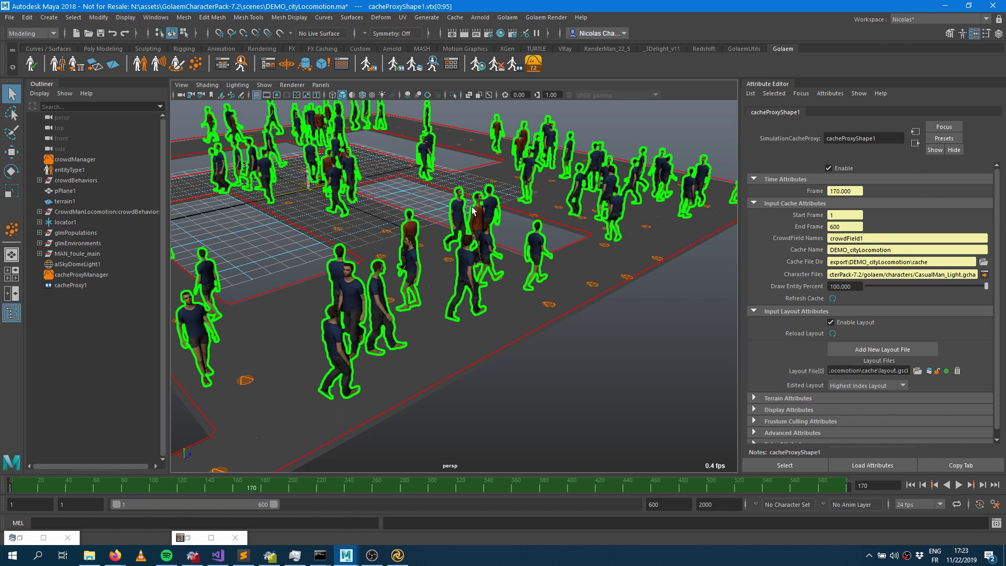
key("ctrl+s")
left_click(414, 64)
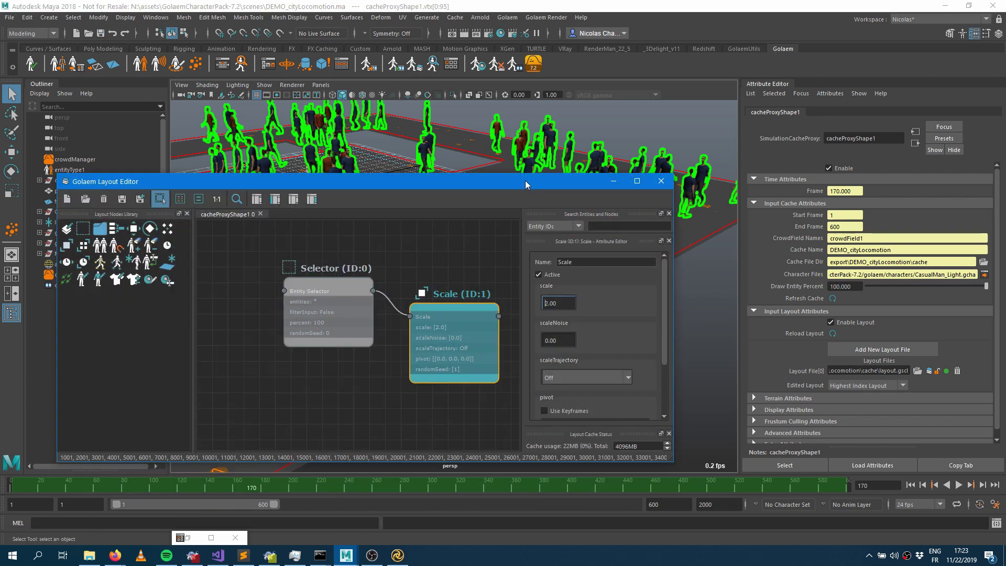
left_click(661, 181)
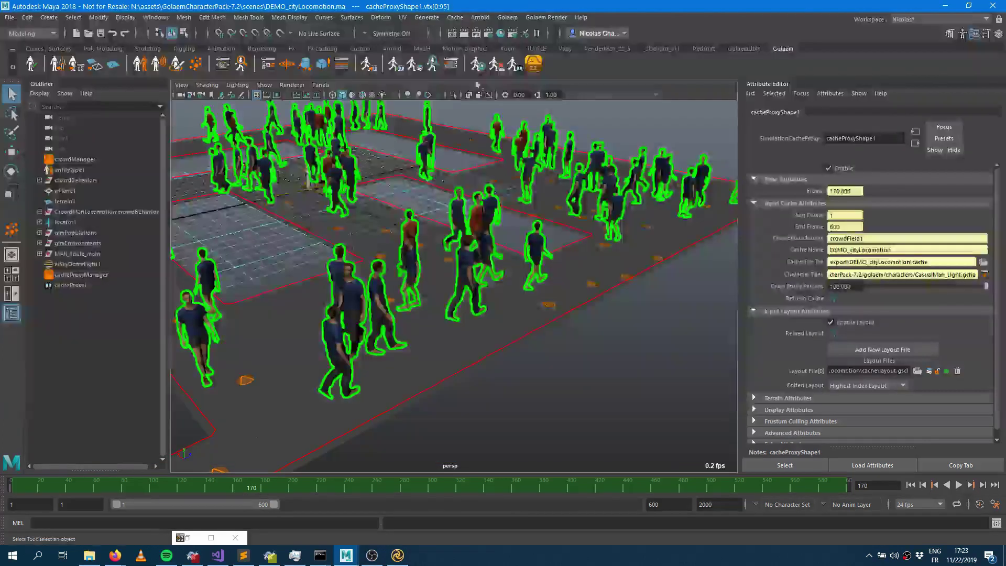
left_click(211, 538)
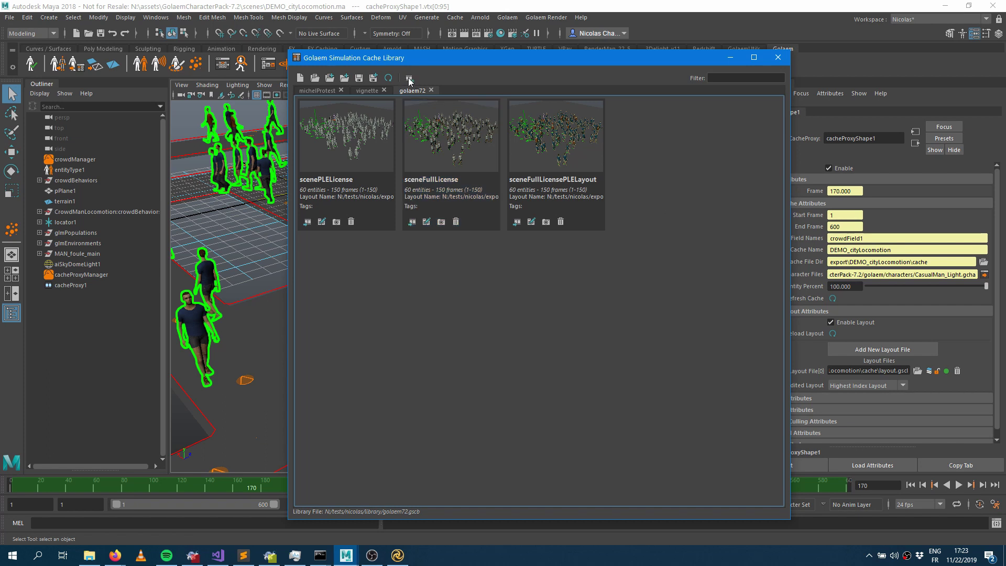
Step: Add the DEMO_cityLocomotion cache to the library and check its Scale layout
middle_click_drag(223, 280, 270, 296, "alt")
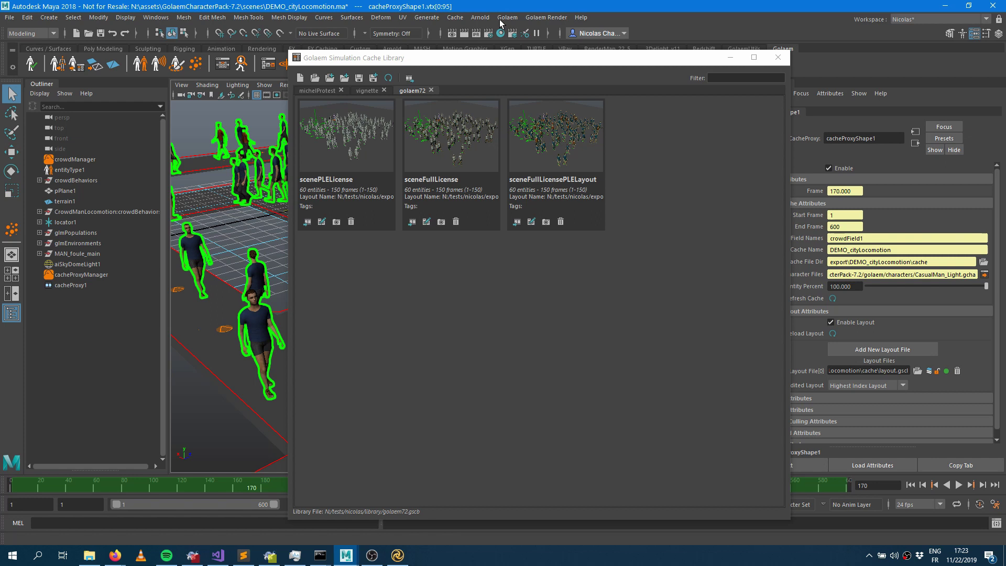
left_click(409, 78)
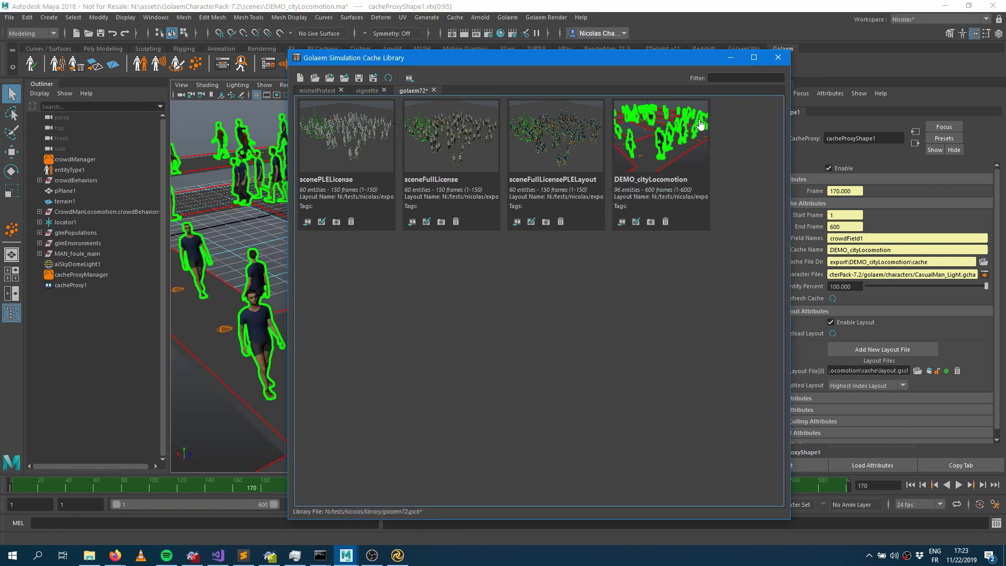
left_click(78, 264)
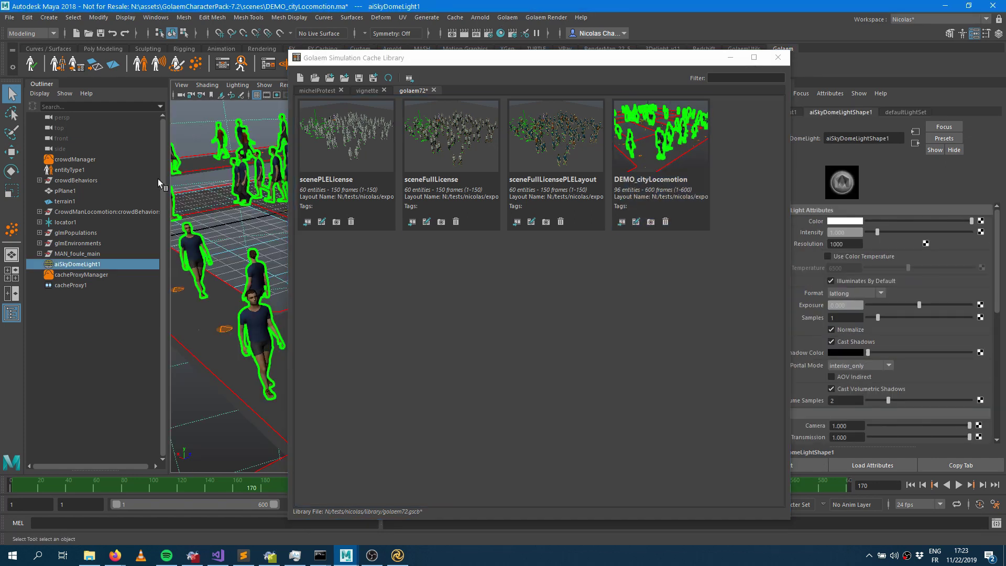
left_click(79, 244)
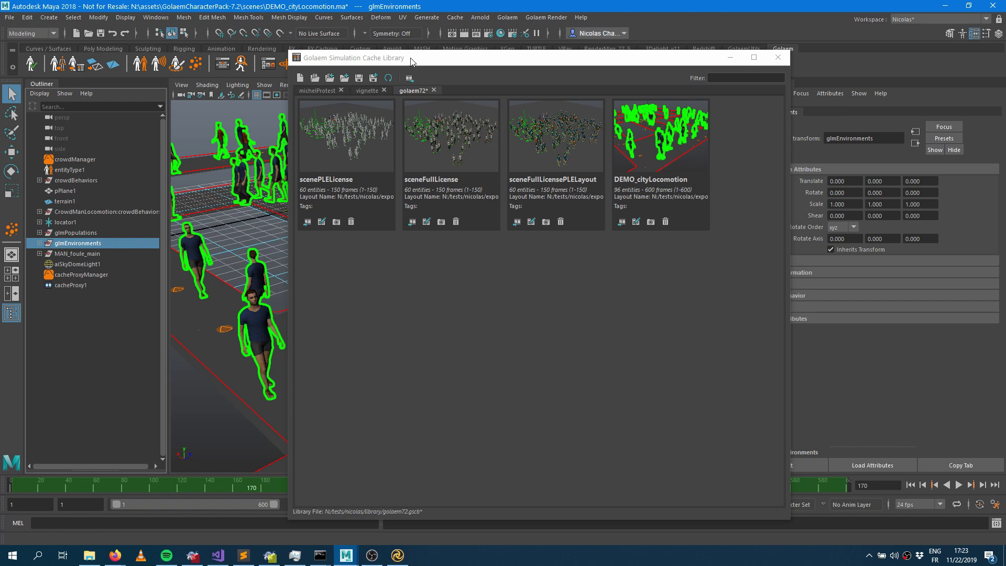
left_click_drag(485, 63, 463, 136)
double_click(388, 265)
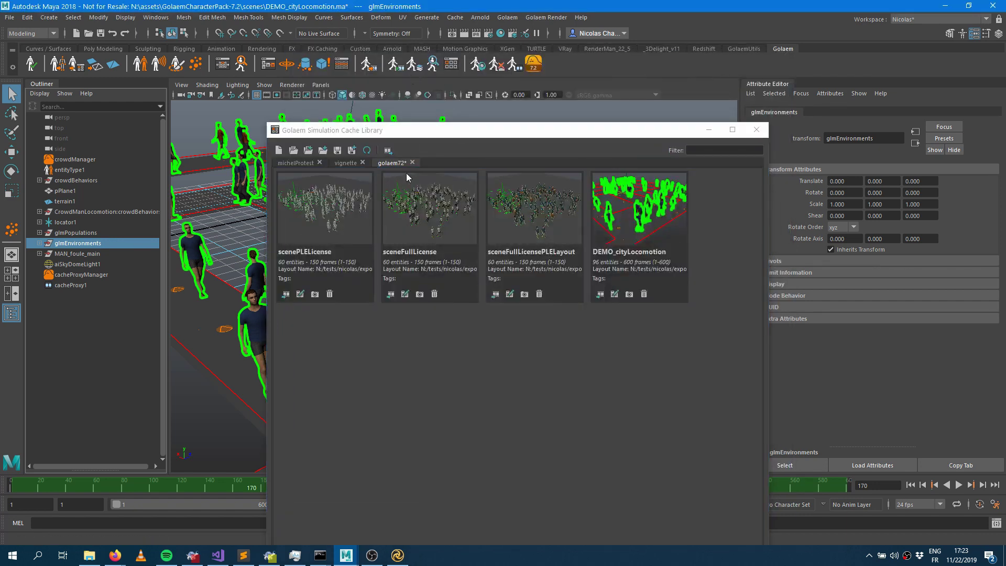
left_click(389, 265)
left_click(614, 180)
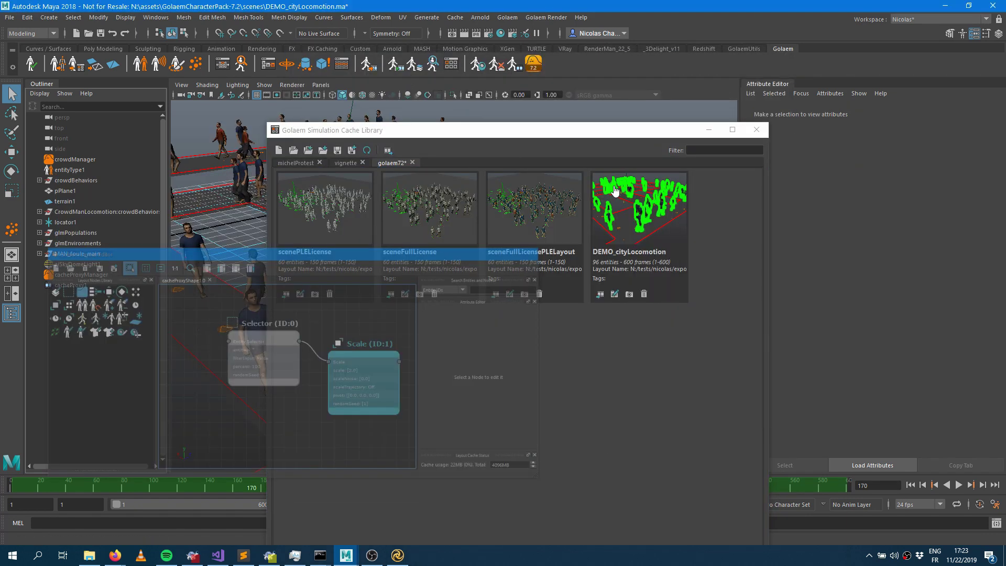
Step: Delete and re-add the DEMO_cityLocomotion card, then save the golaem72 library
left_click(644, 295)
left_click_drag(391, 130, 533, 110)
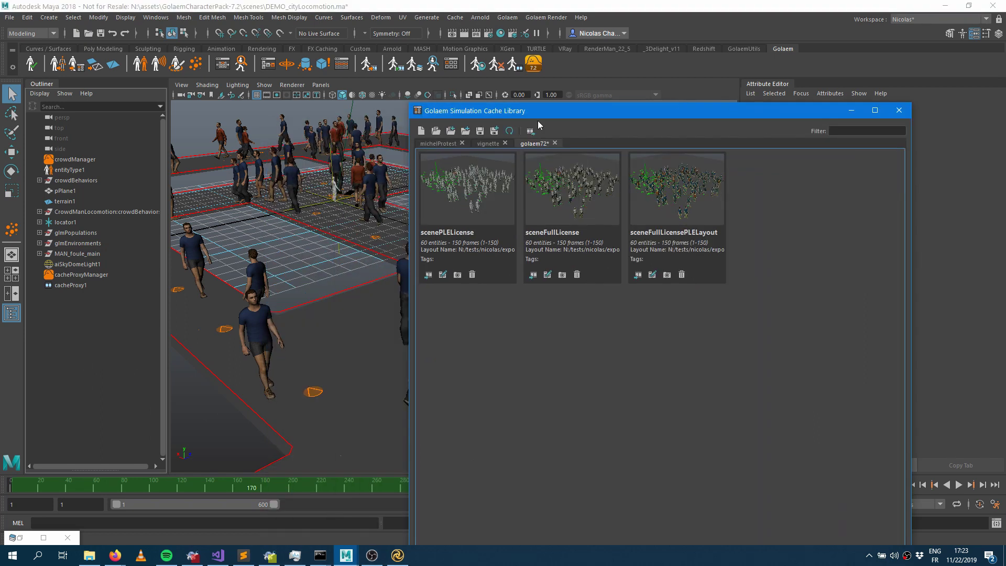
left_click(531, 131)
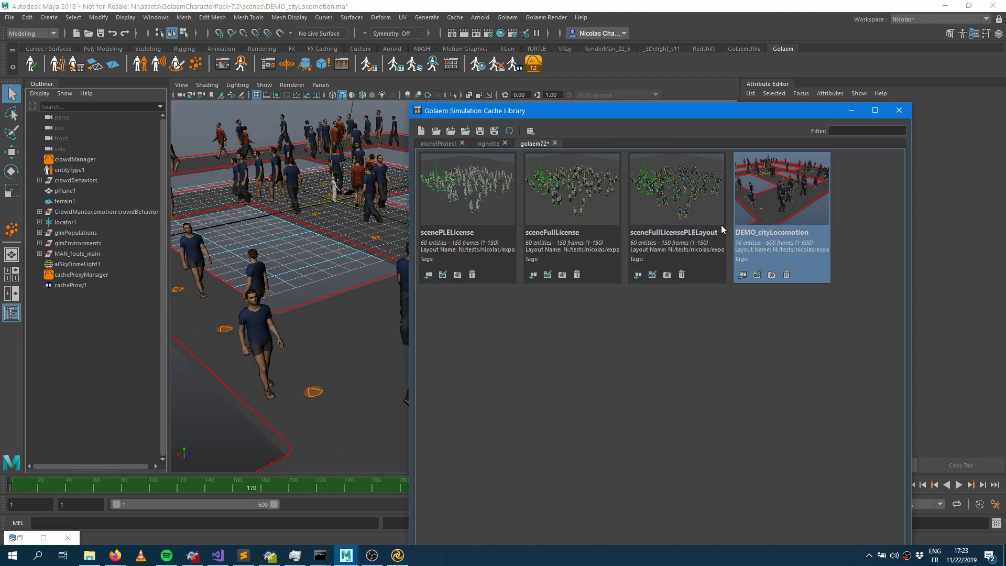
left_click(480, 131)
left_click(807, 220)
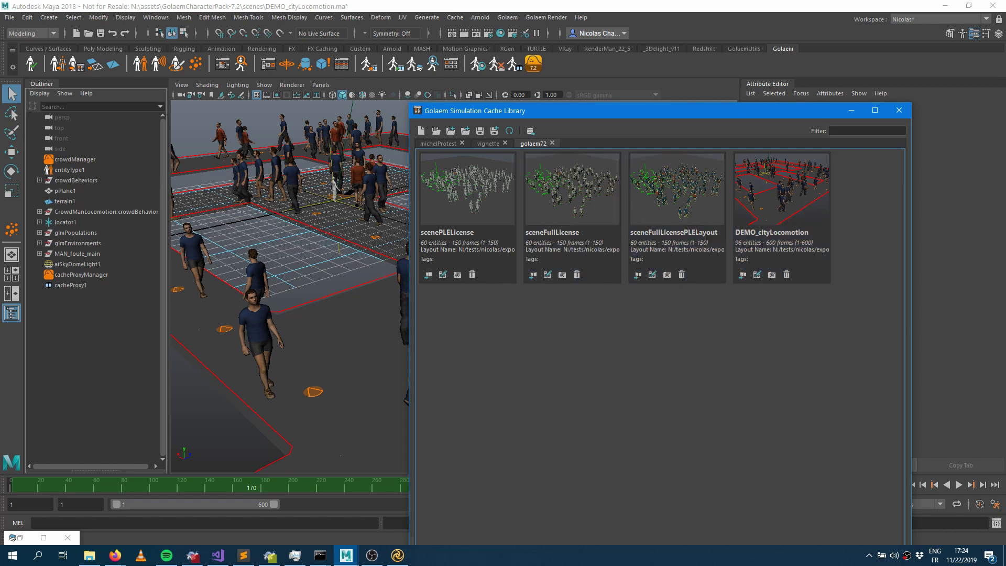
Step: In Katana, confirm Golaem for Katana 7.2 through the Shelf's Golaem - About Window
left_click(399, 556)
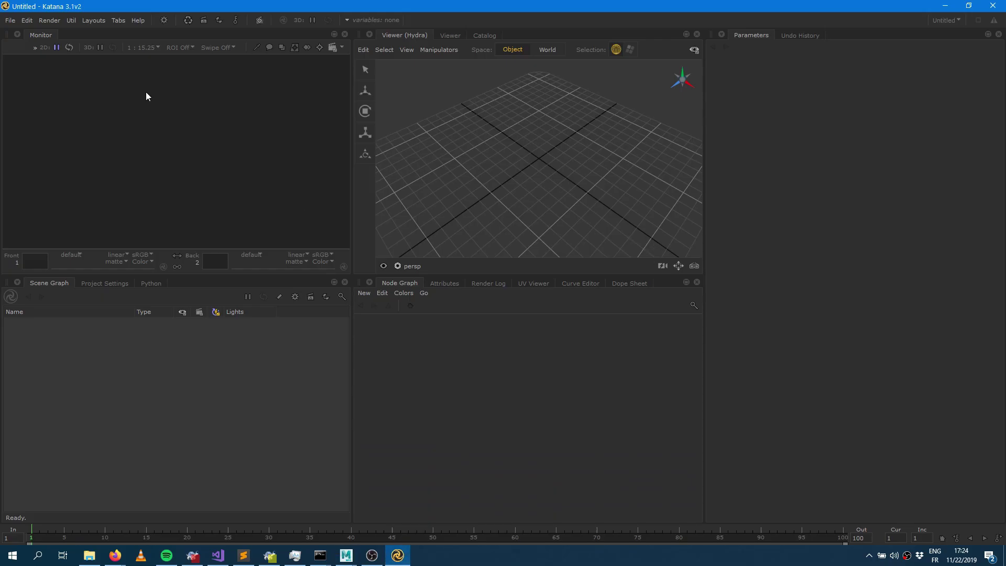
left_click(163, 21)
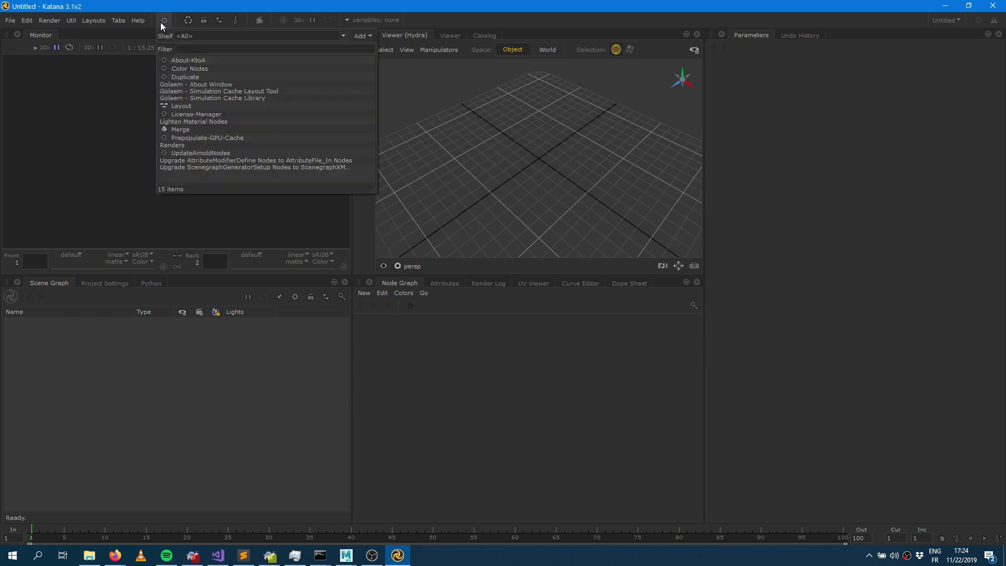
left_click(198, 84)
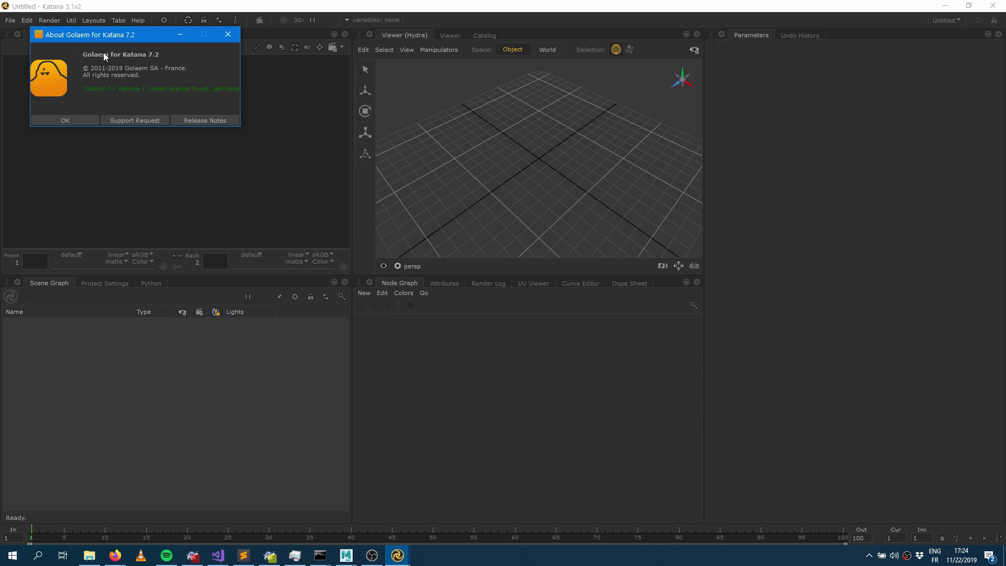
left_click(64, 120)
left_click(163, 20)
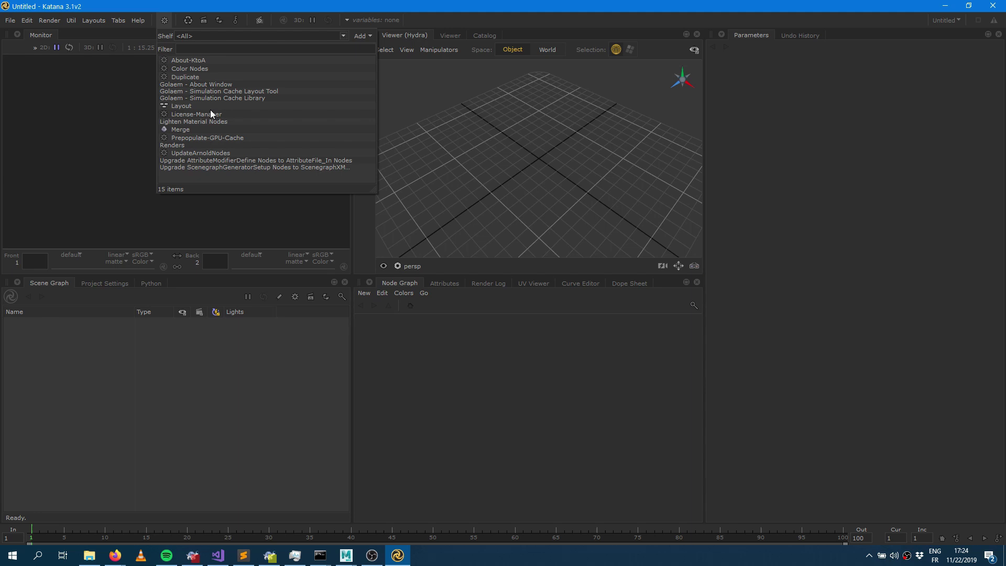
Step: Open the Simulation Cache Library and browse to N:/tests/nicolas/library
left_click(222, 99)
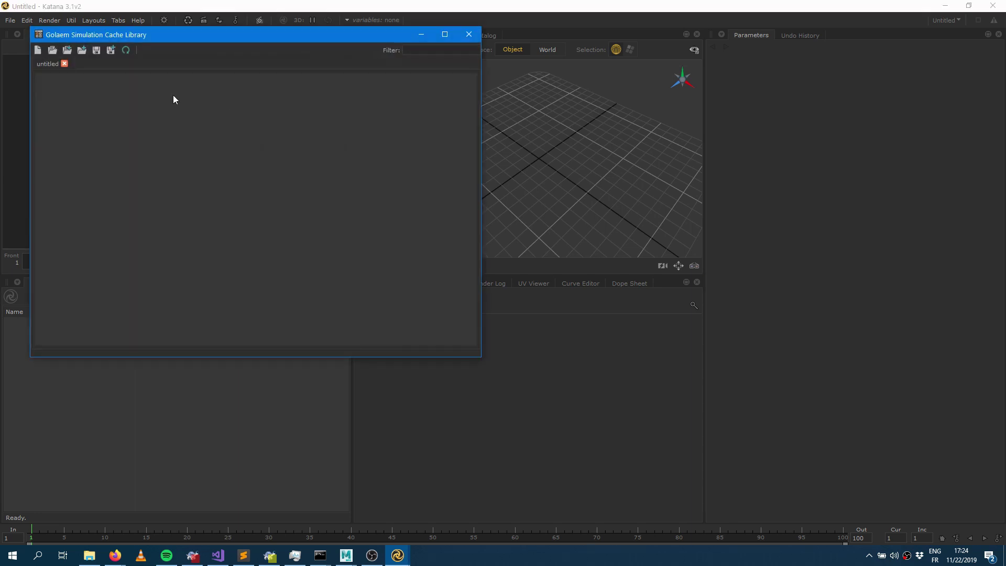
left_click(53, 50)
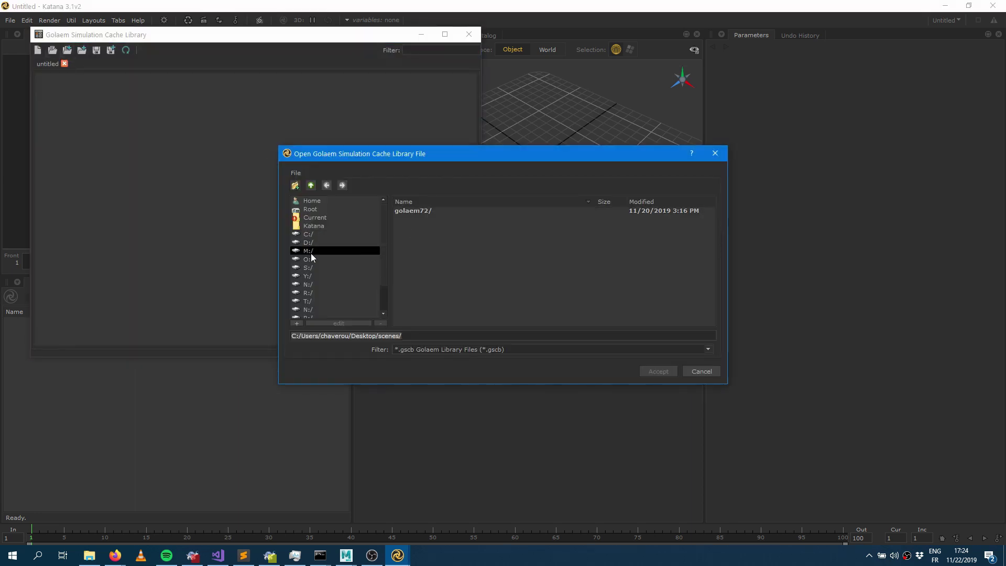
left_click(308, 284)
double_click(411, 244)
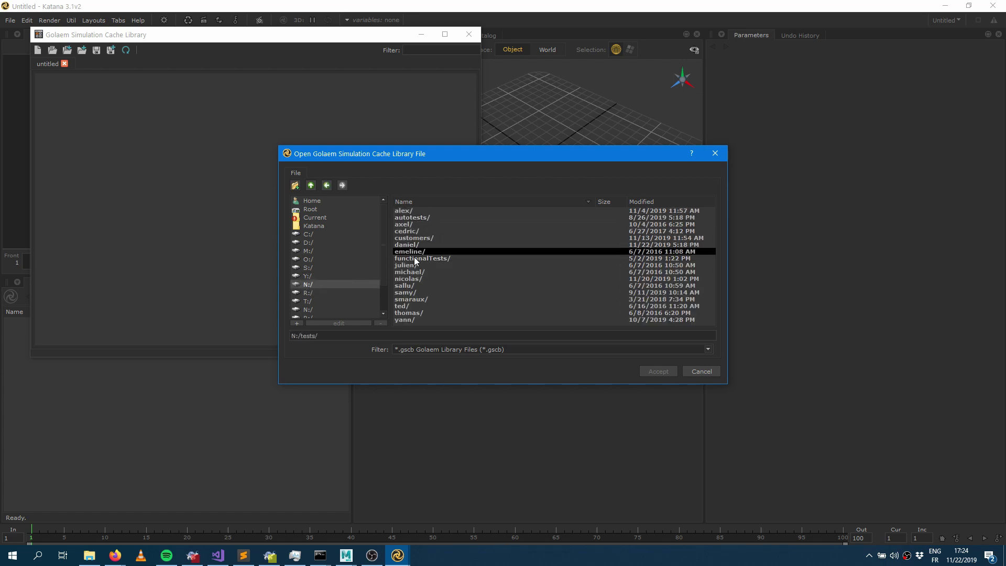
left_click(408, 280)
double_click(408, 281)
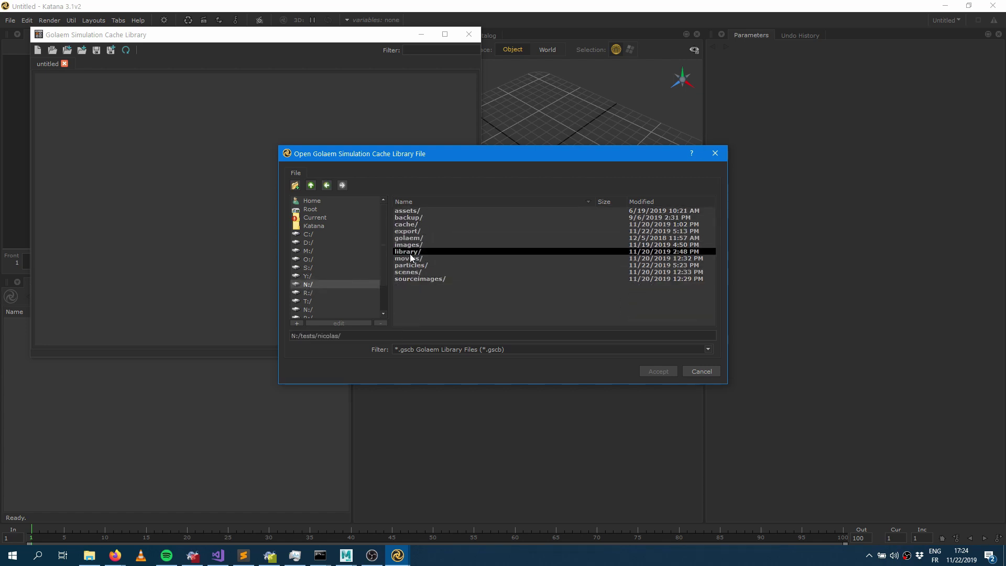
double_click(414, 251)
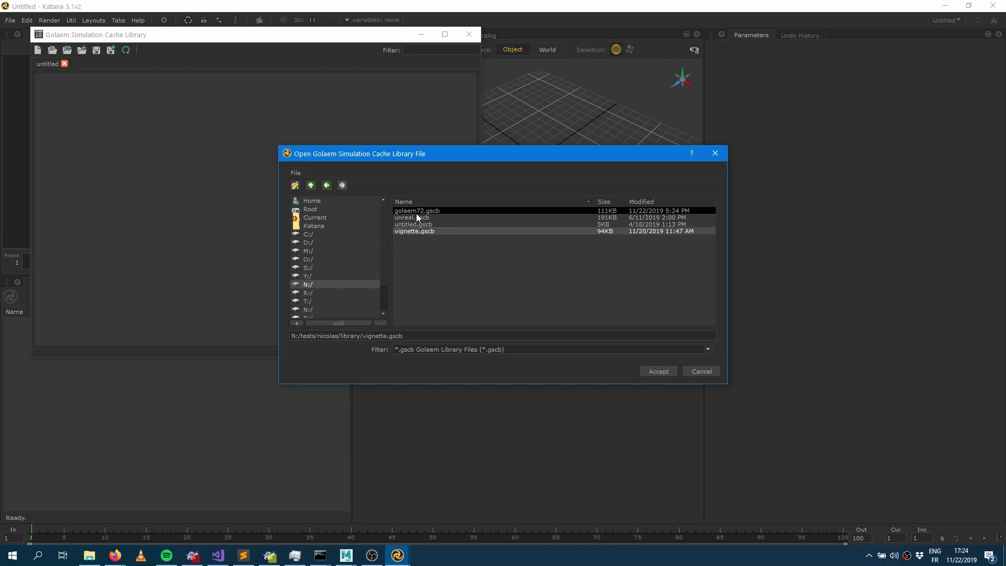
Step: Open golaem72.gscb, create a GolaemCache node from DEMO_cityLocomotion, and minimize the library
double_click(417, 210)
double_click(373, 117)
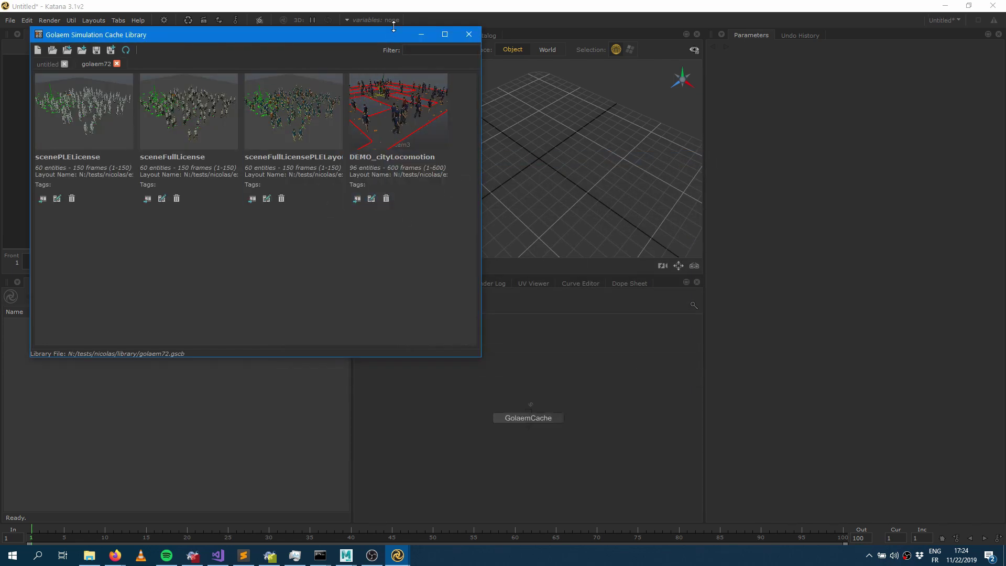
left_click(421, 35)
Step: Show the GolaemCache layout parameters and expand root > world > geo > GolaemCache in the Scene Graph
double_click(523, 419)
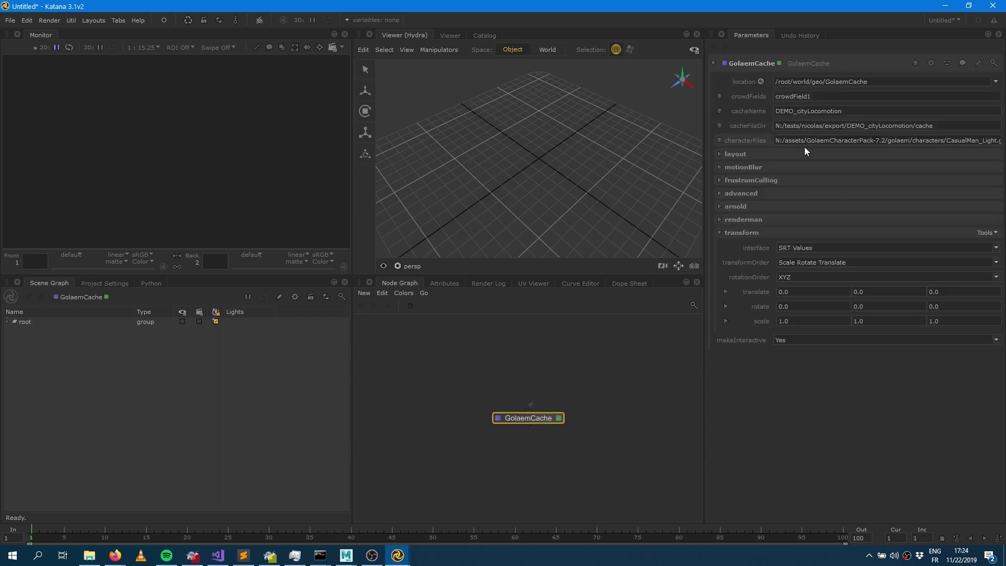
left_click(721, 154)
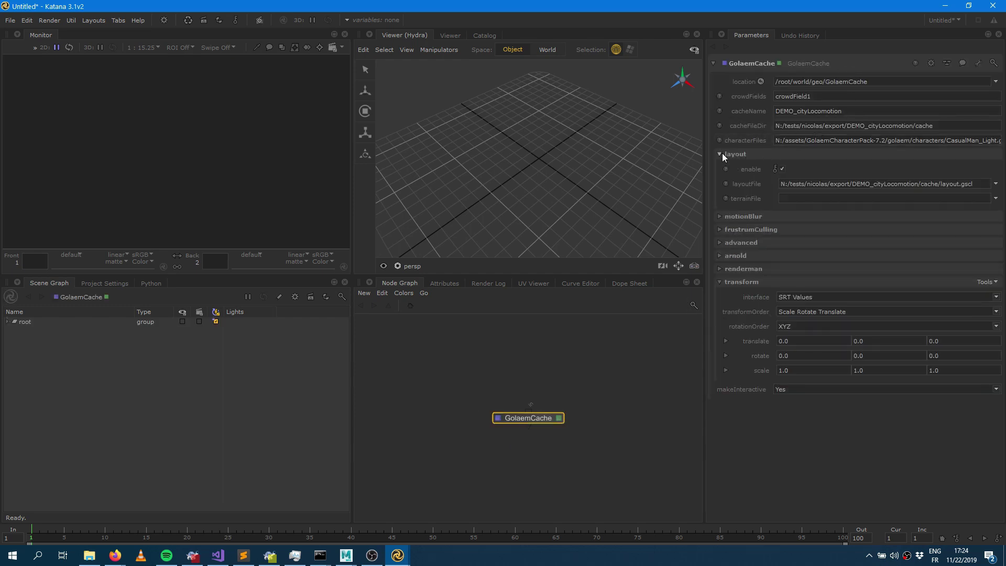
left_click(7, 322)
left_click(14, 329)
left_click(21, 339)
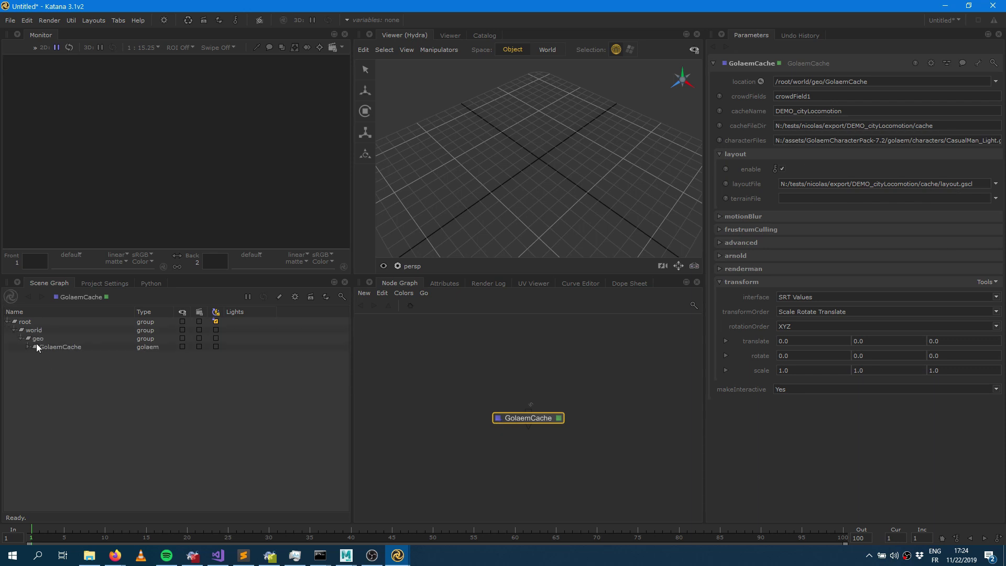
left_click(28, 347)
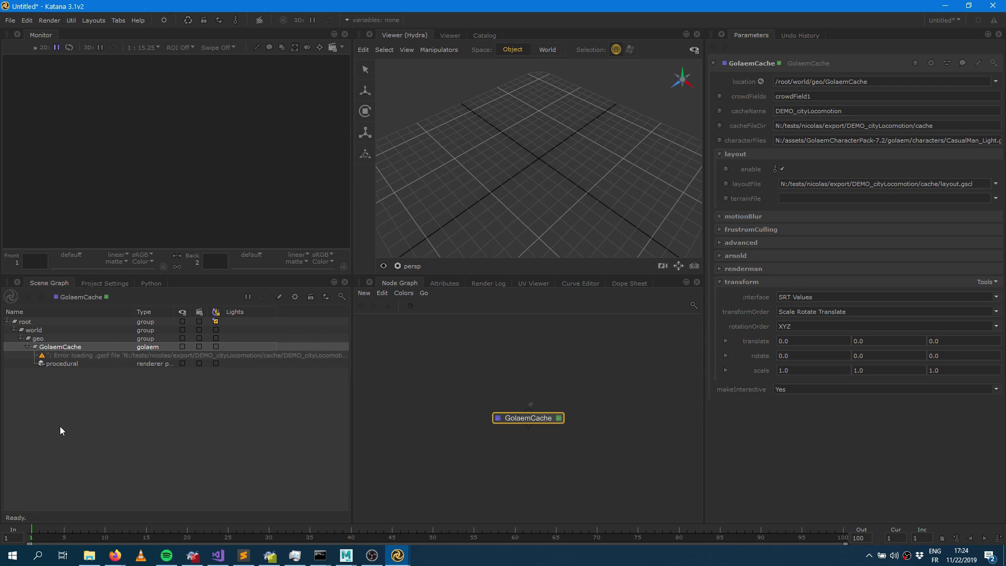
Step: Load crowdField1's entities, orbit the Viewer, and scrub the animated bounding boxes to frame 77
left_click(55, 534)
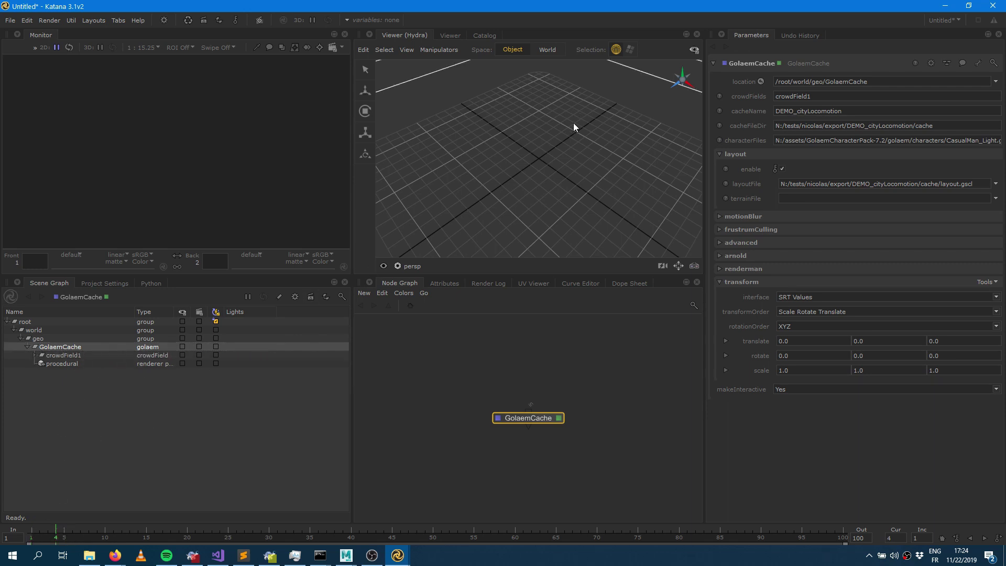
scroll(573, 123, "down", 5)
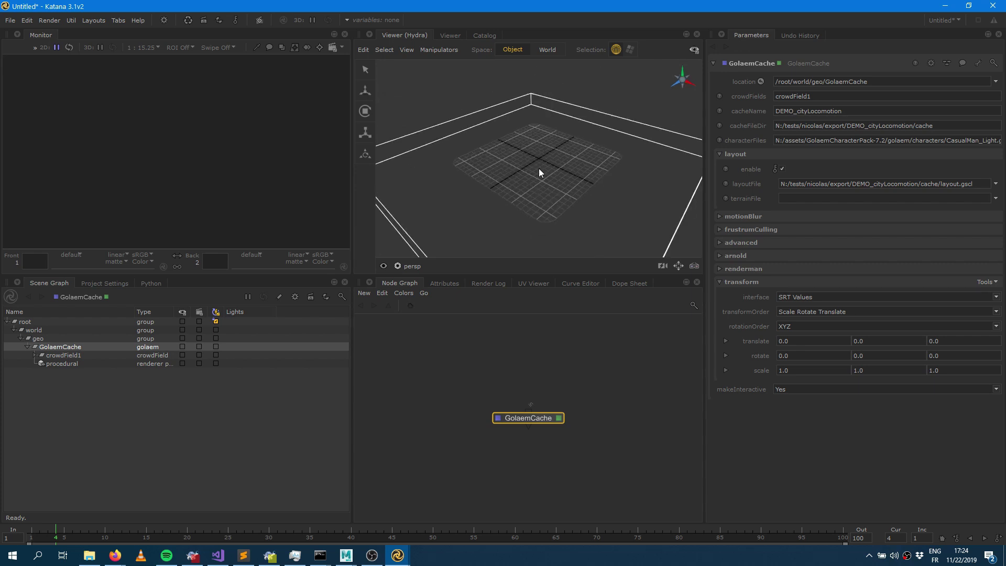
left_click_drag(539, 168, 513, 157, "alt")
left_click(74, 362)
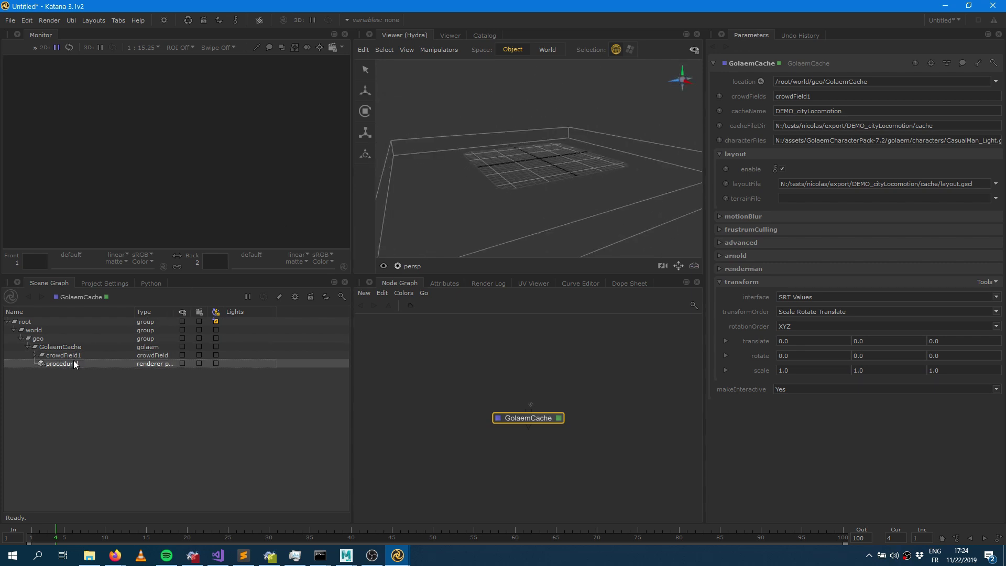
left_click(95, 355)
left_click(35, 355)
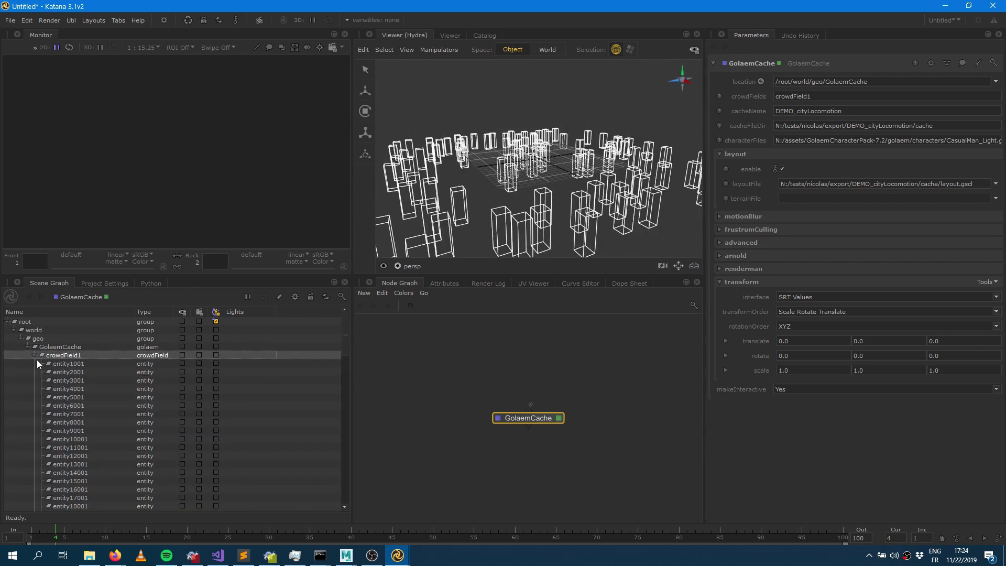
left_click_drag(426, 250, 497, 230, "alt")
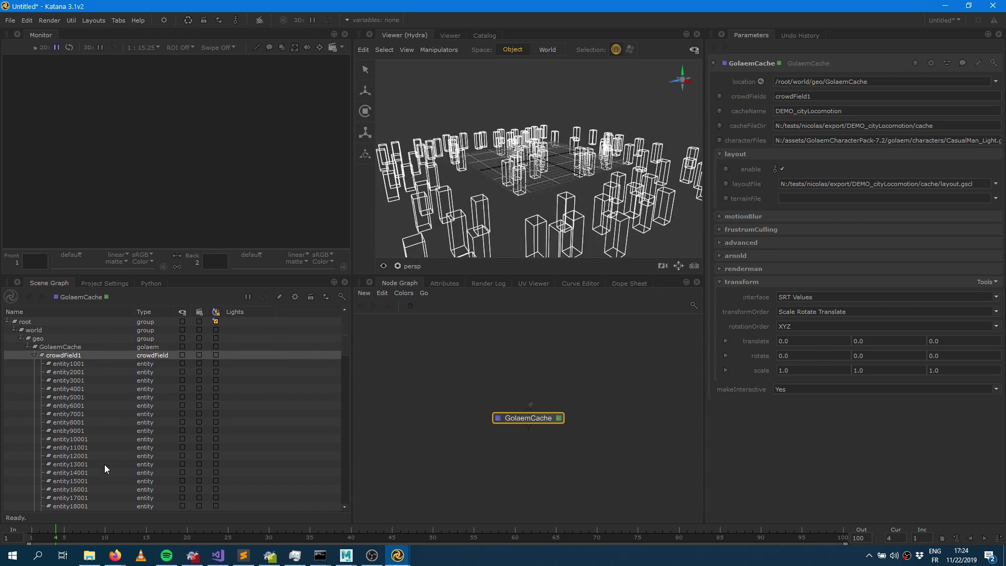
left_click_drag(102, 526, 31, 535)
left_click_drag(157, 524, 654, 532)
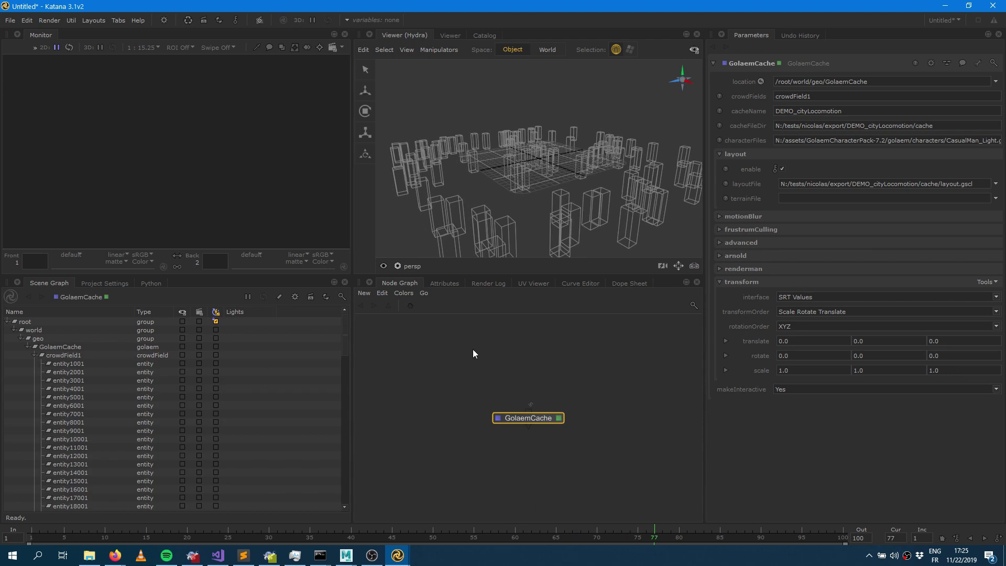
Step: Zoom the Node Graph in and out, then pan so the GolaemCache node sits further left
scroll(483, 358, "down", 8)
scroll(445, 367, "up", 5)
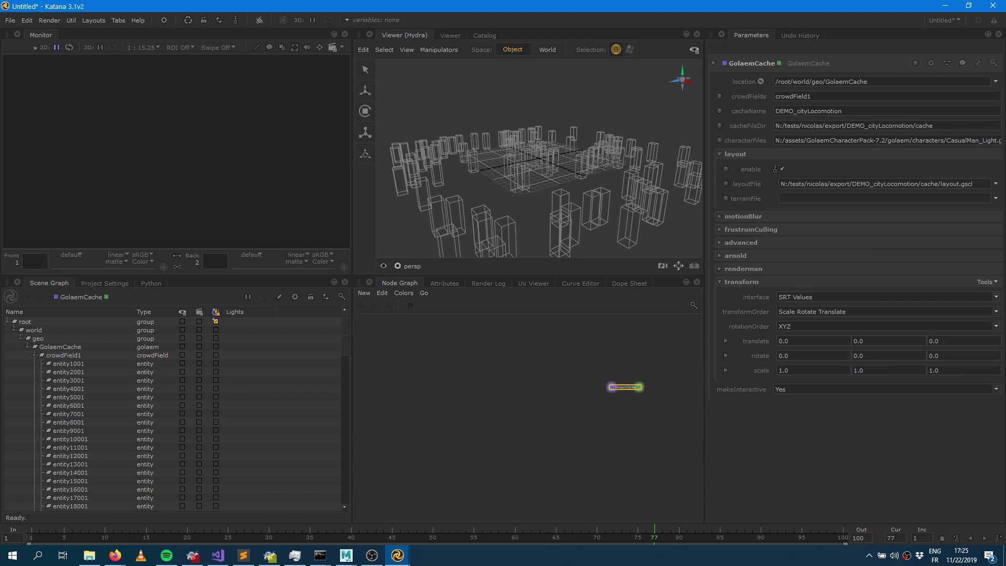
scroll(446, 370, "down", 2)
scroll(519, 397, "up", 4)
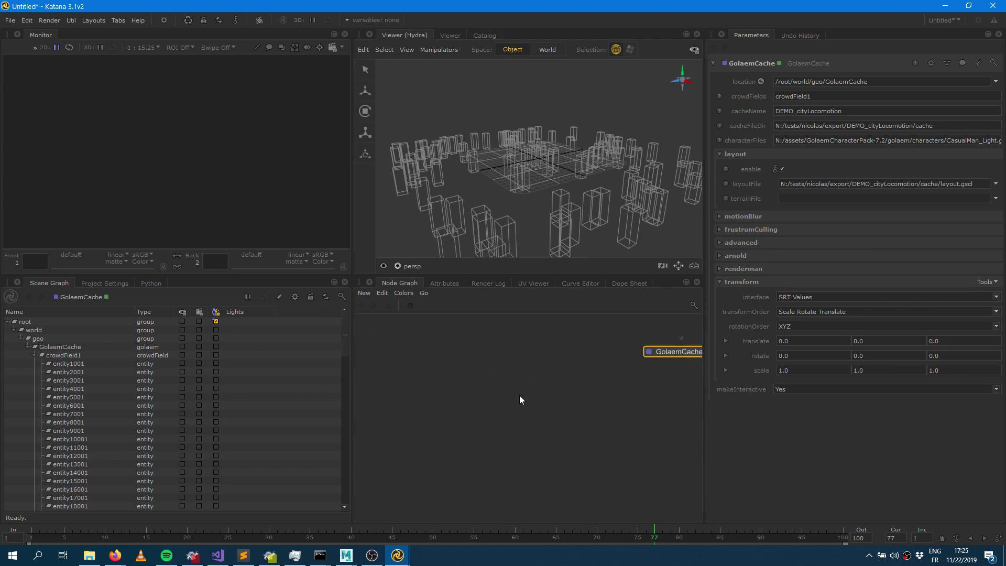
scroll(519, 397, "down", 3)
scroll(561, 357, "up", 3)
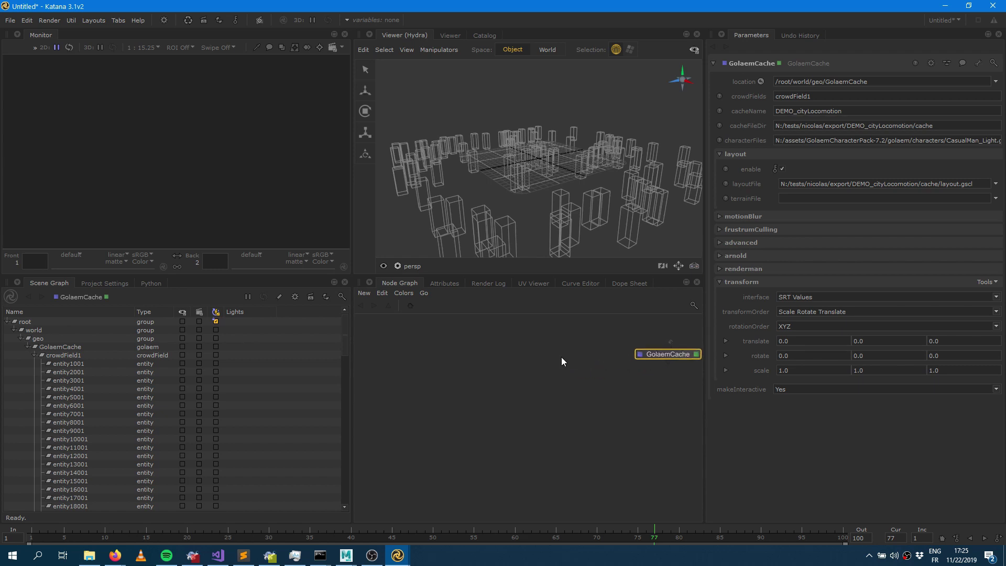
middle_click_drag(561, 356, 364, 380)
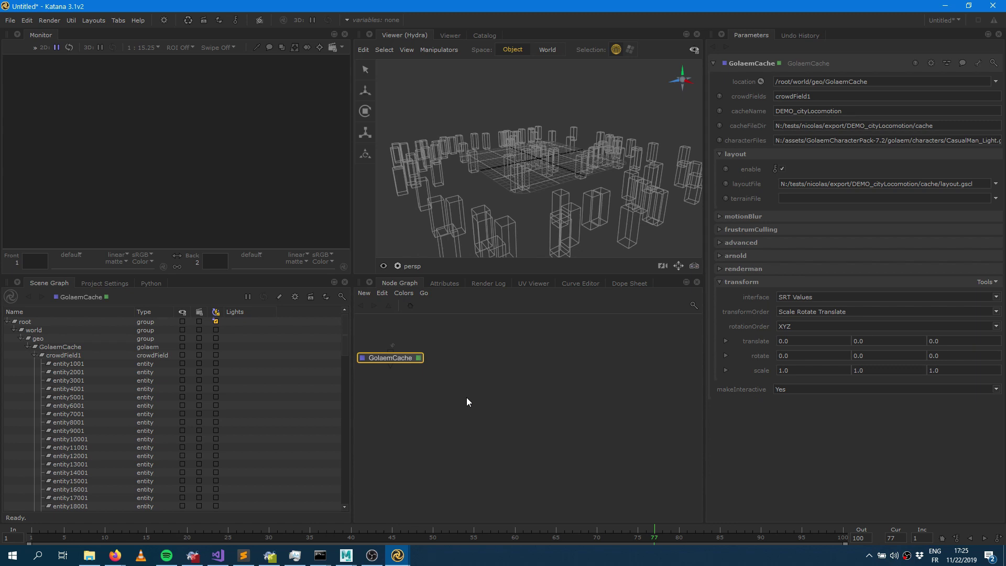
Step: Launch Golaem - Simulation Cache Layout Tool from the Shelf and load layout.gscl
left_click(164, 20)
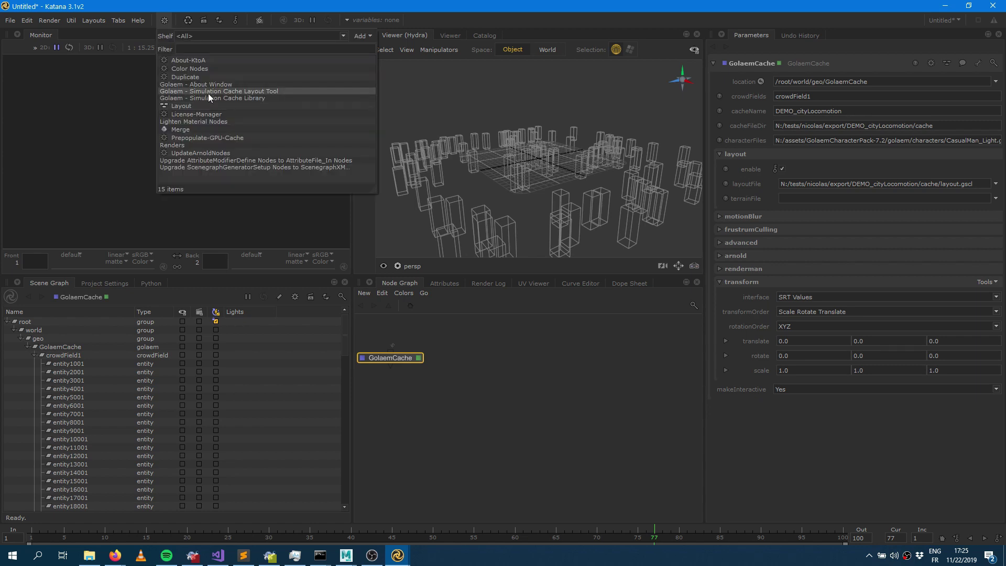
left_click(208, 94)
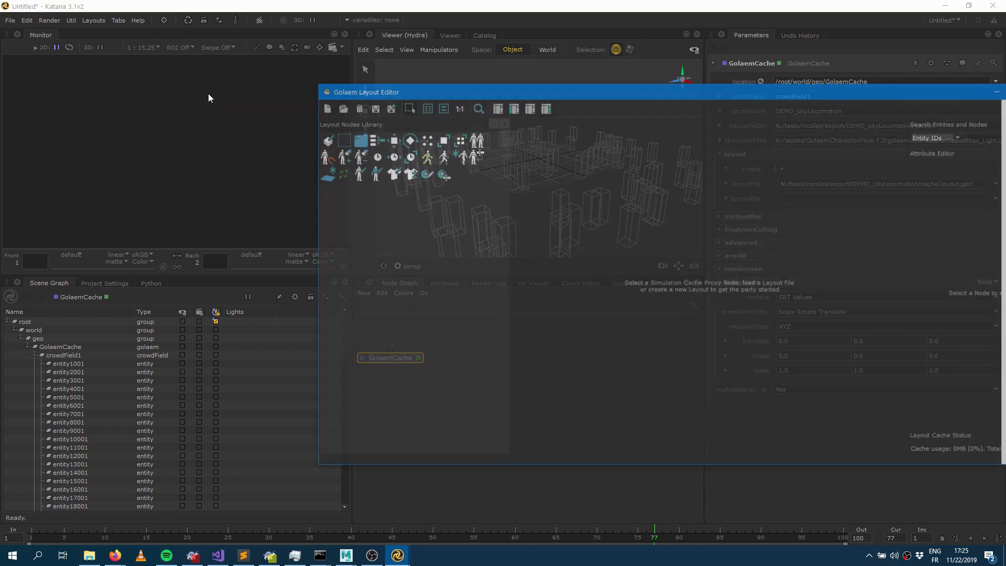
left_click(339, 106)
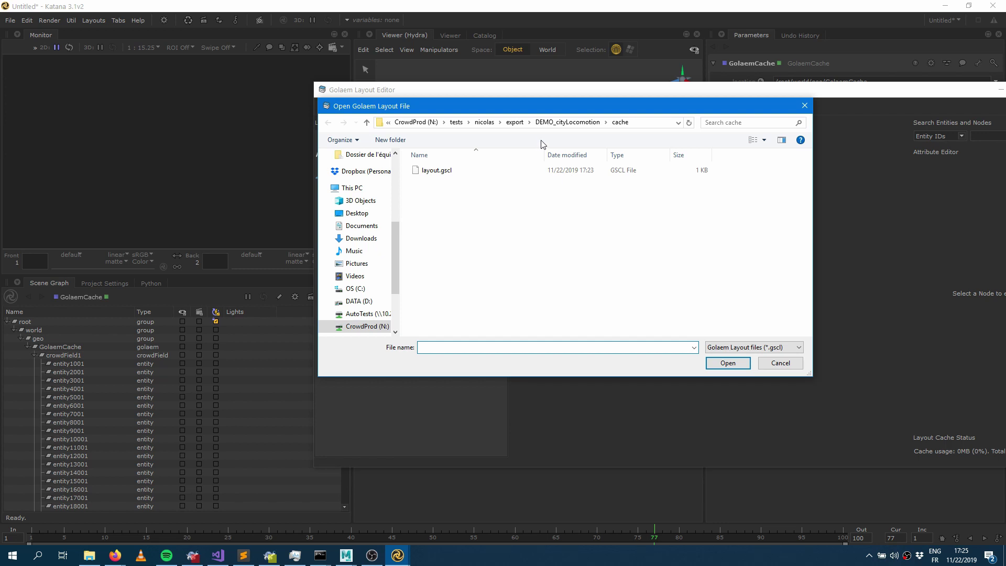
double_click(438, 172)
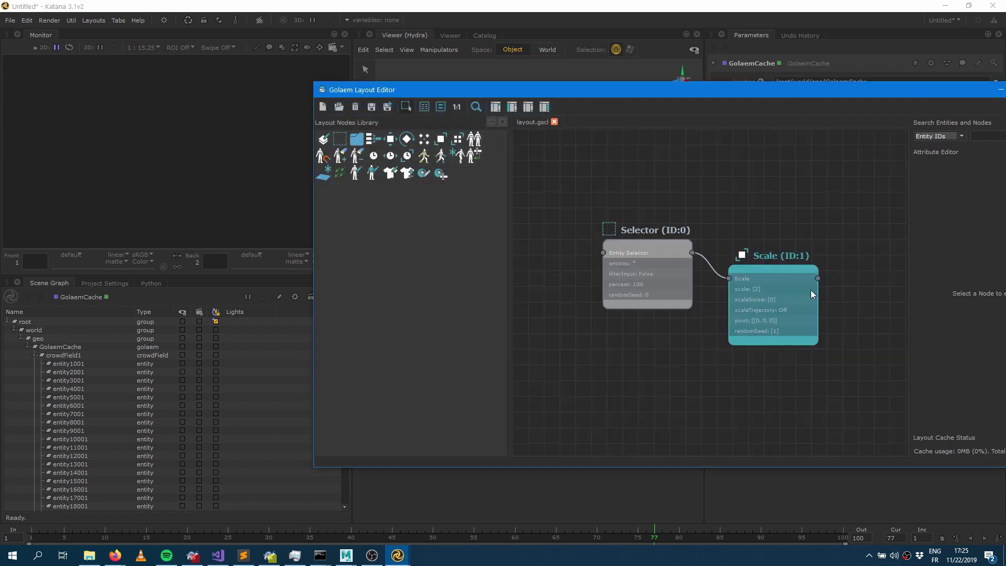
Step: Nudge the Selector node lower, save layout.gscl, and close the Layout Editor
left_click(665, 280)
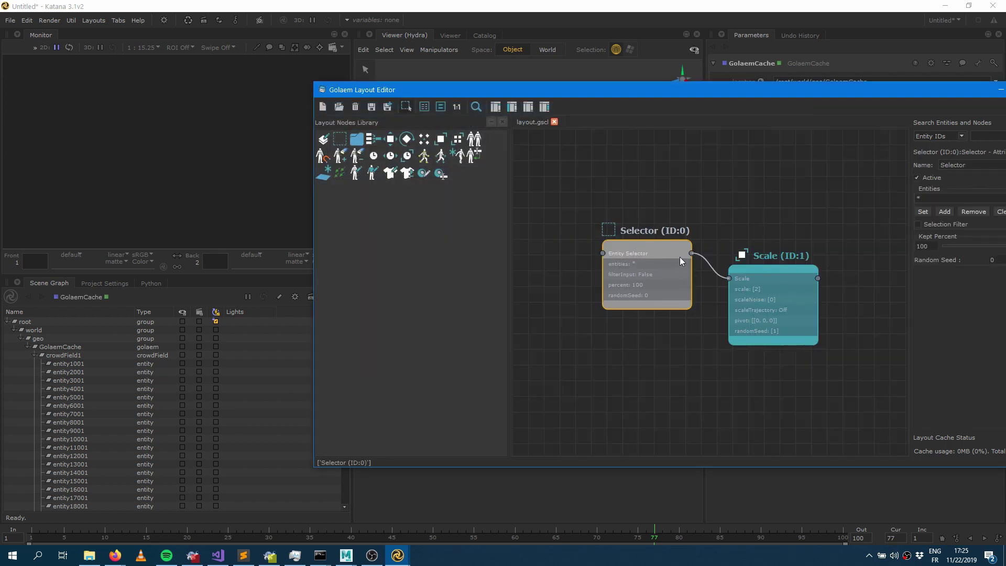
left_click_drag(663, 267, 650, 291)
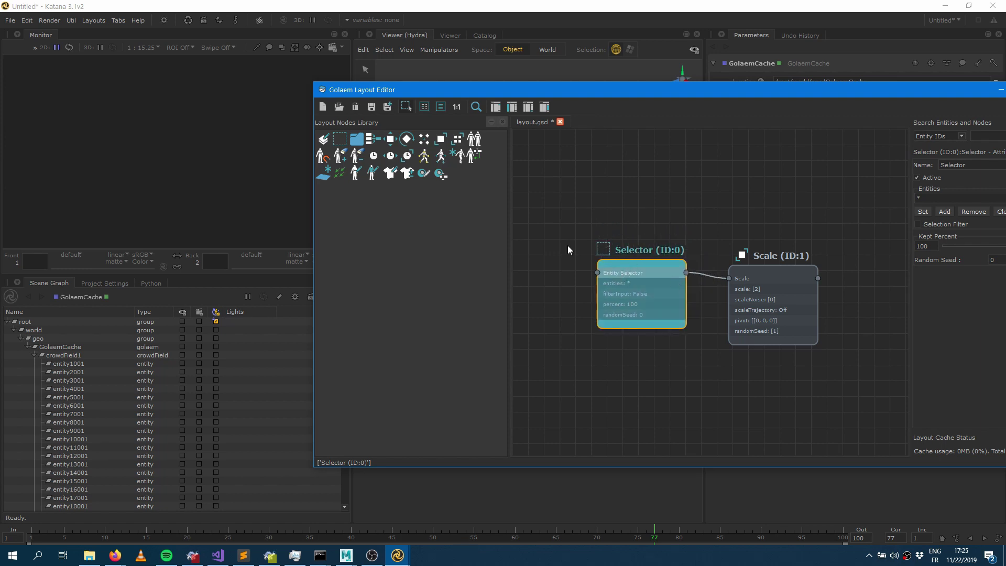
left_click(371, 106)
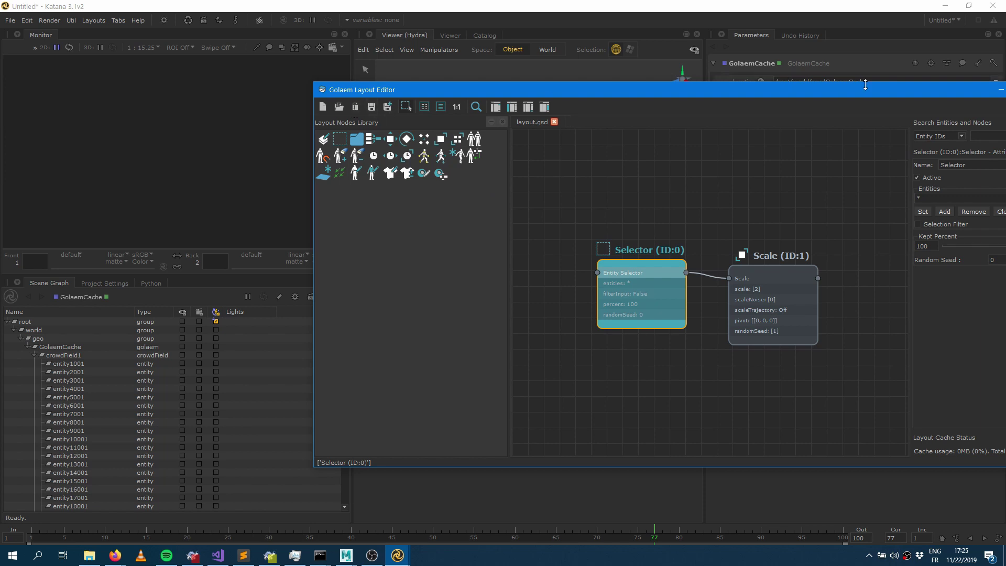
left_click(998, 90)
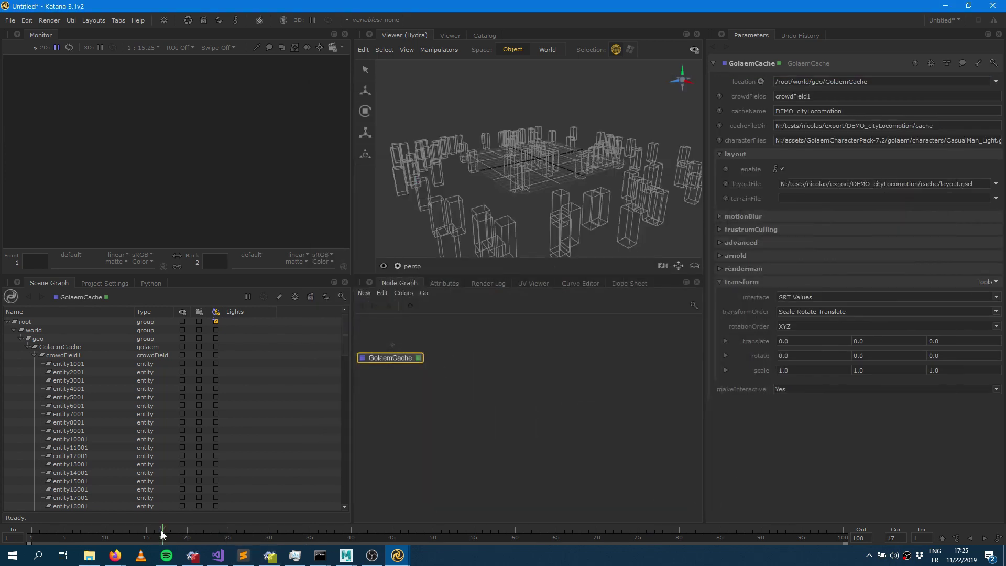
Step: Jump to frame 26, then reopen Golaem - Simulation Cache Layout Tool from the Shelf
left_click(237, 535)
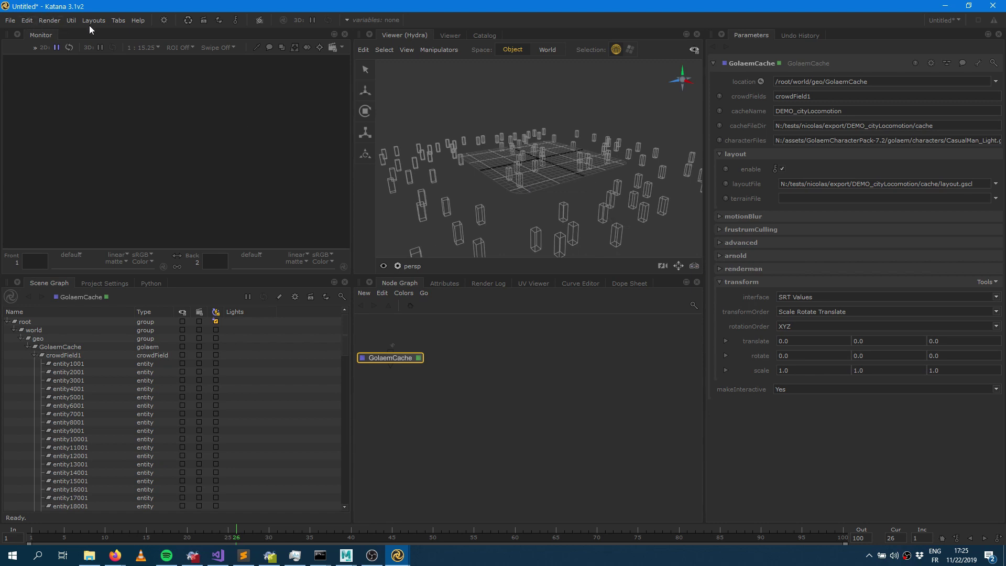
left_click(164, 20)
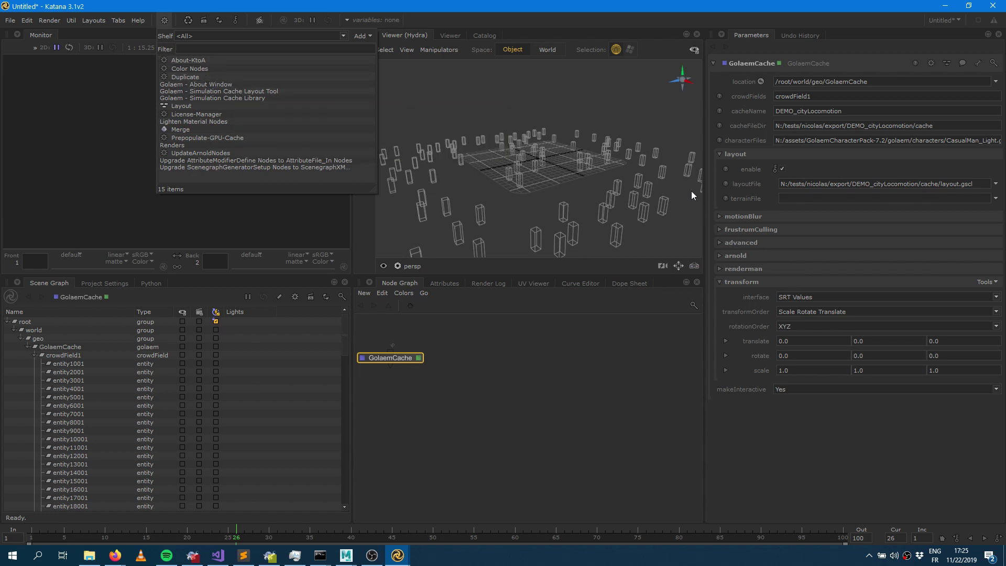
left_click(245, 92)
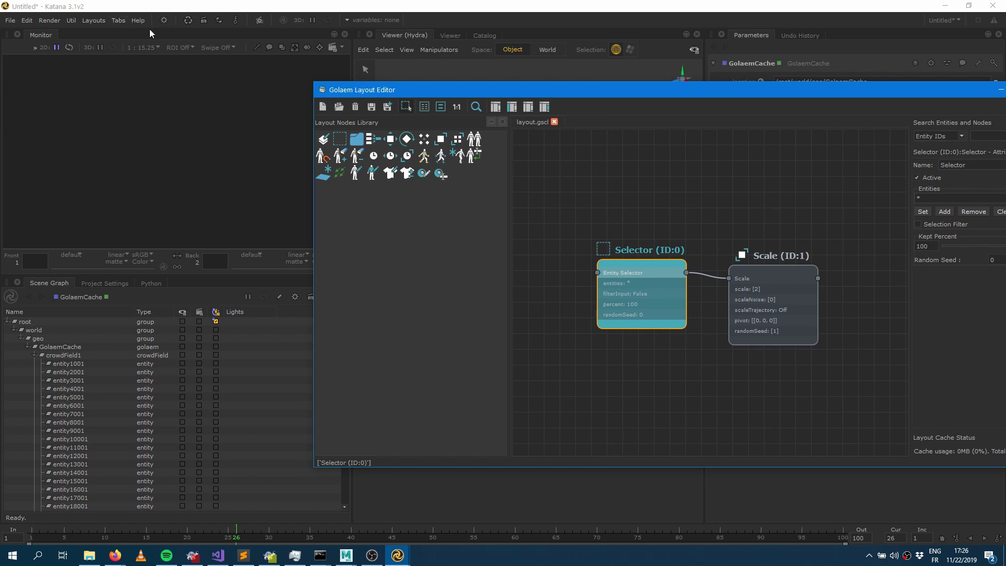
Step: Choose About Window from the Shelf, then move the GolaemCache node lower right in the Node Graph
left_click(165, 20)
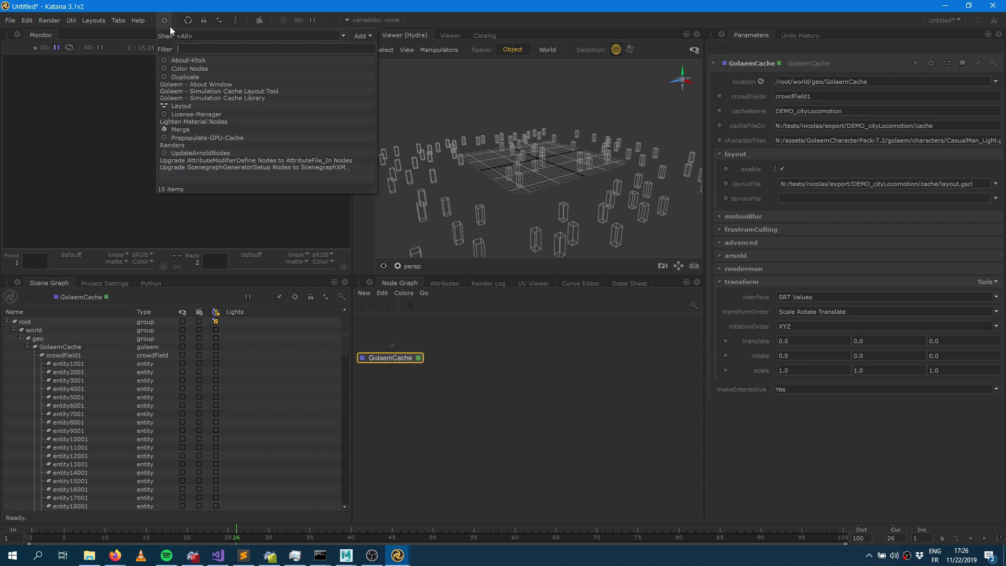
left_click(196, 84)
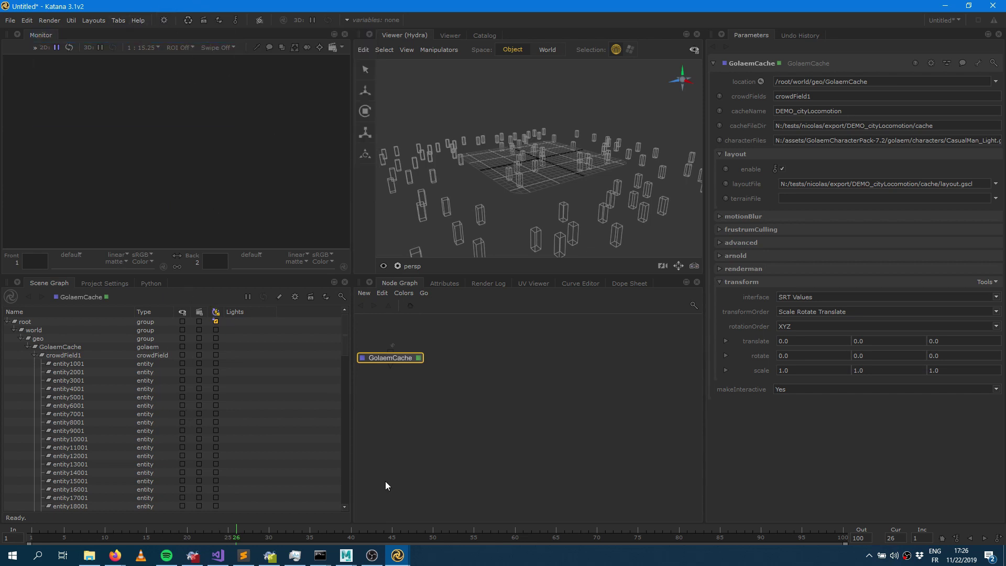
left_click_drag(405, 358, 485, 373)
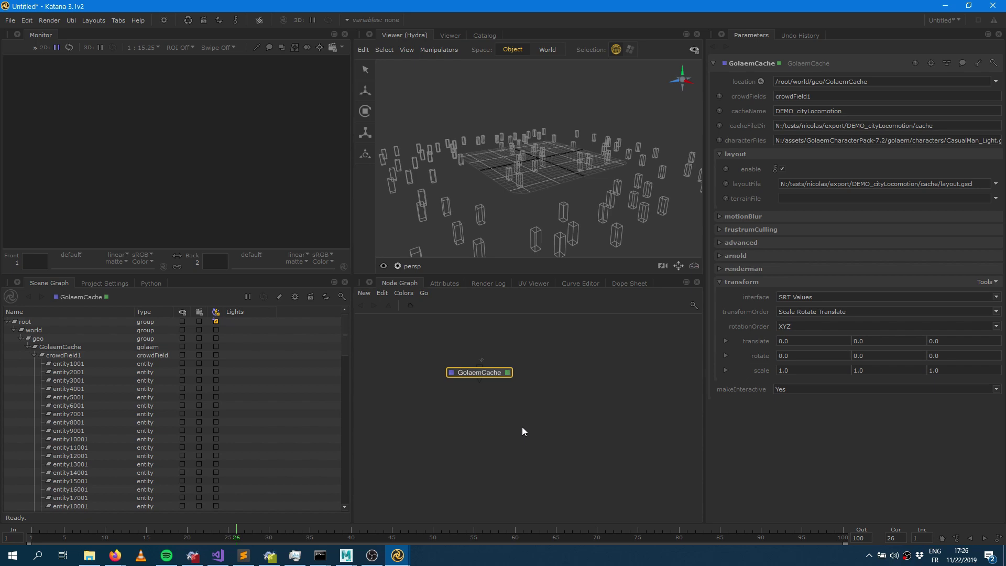